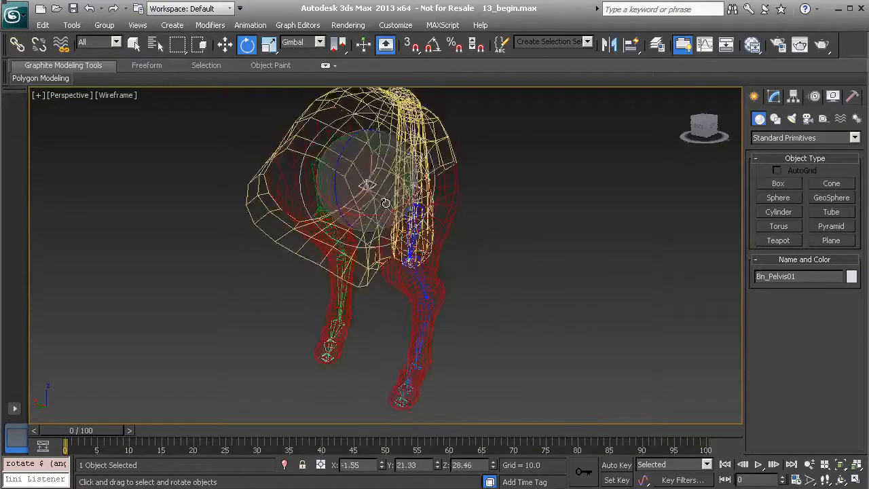
Step: Test-rotate two individual bones in the tail chain, including Bn_Tail_C01, and undo each rotation
right_click(375, 174)
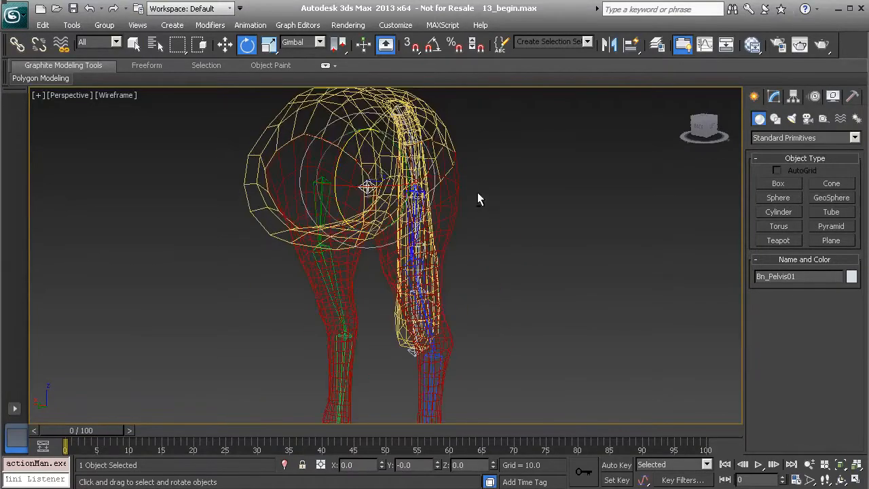
alt+middle_drag(491, 203, 399, 144)
middle_drag(512, 279, 498, 290)
scroll(498, 290, up, 4)
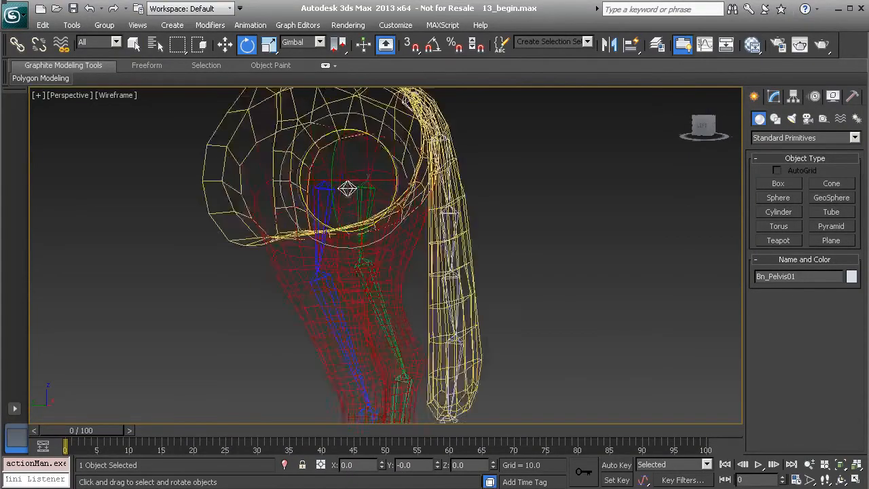
click(484, 285)
drag(479, 284, 490, 307)
key(ctrl+z)
click(475, 244)
drag(479, 231, 494, 154)
key(ctrl+z)
middle_drag(524, 146, 513, 250)
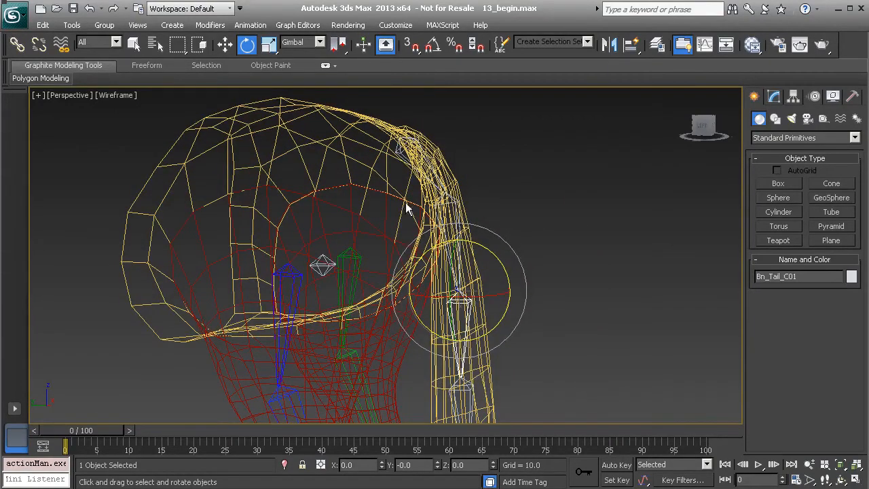
Step: Test-rotate the pelvis bone to check how the tail reacts, and undo the rotation
alt+middle_drag(474, 290, 417, 174)
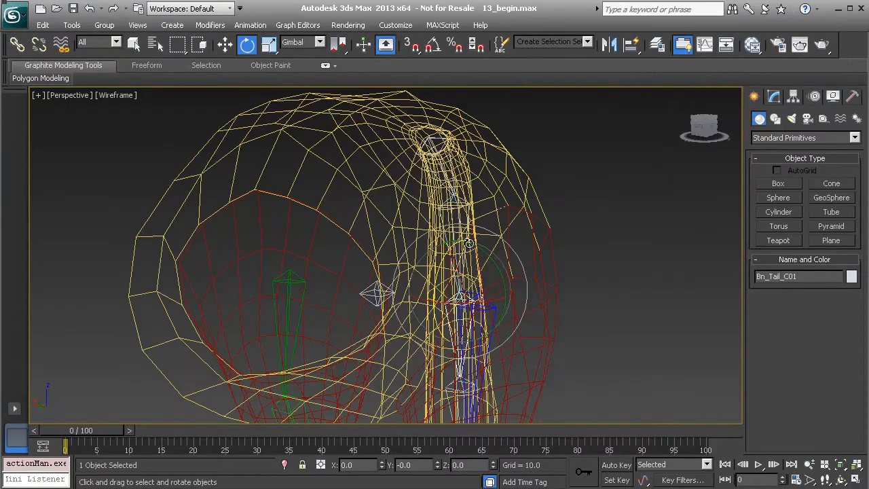
click(373, 291)
drag(377, 288, 417, 283)
key(ctrl+z)
Step: Link the first tail bone, Bn_Tail_A01, to the pelvis bone Bn_Pelvis01
click(430, 143)
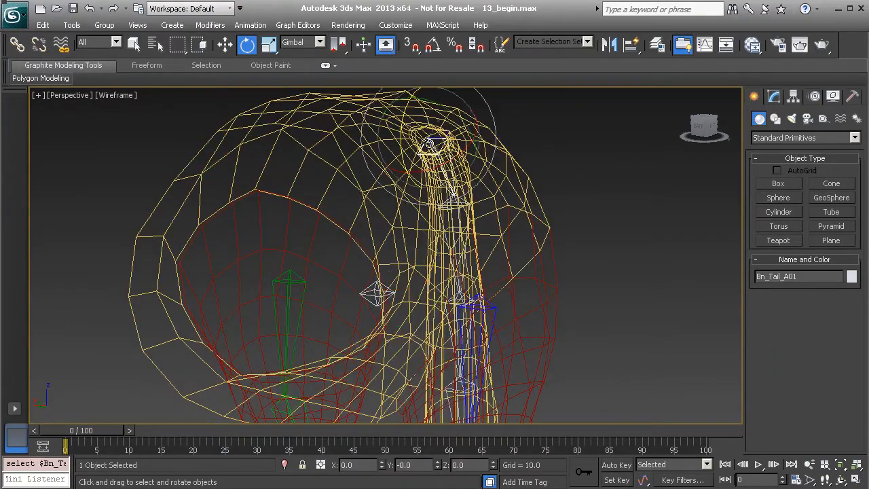
alt+middle_drag(401, 184, 348, 179)
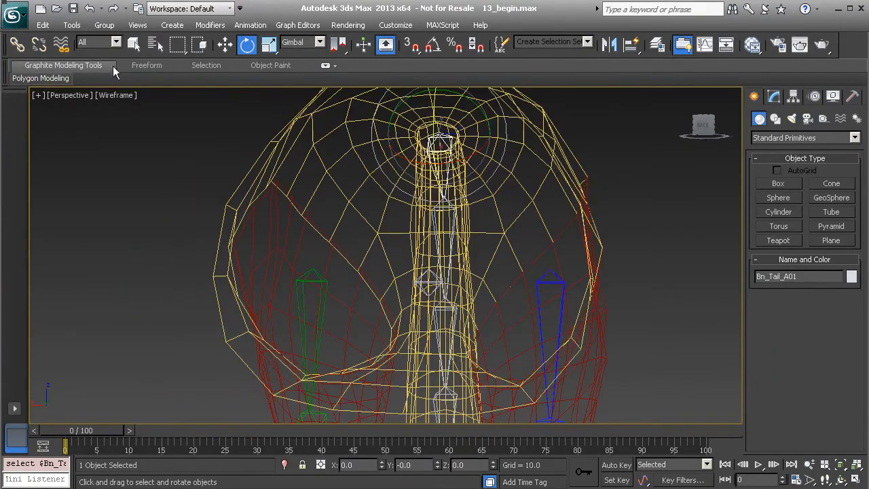
click(450, 299)
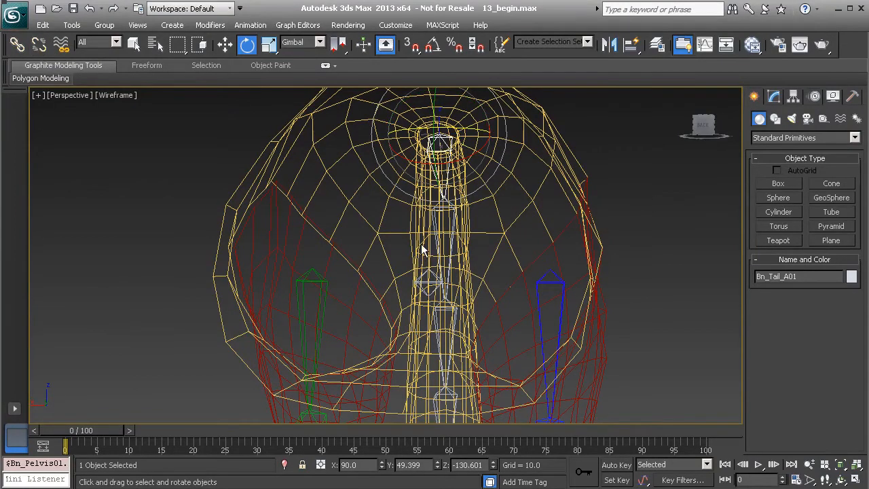
alt+middle_drag(453, 238, 472, 224)
alt+middle_drag(470, 354, 434, 217)
scroll(407, 252, down, 3)
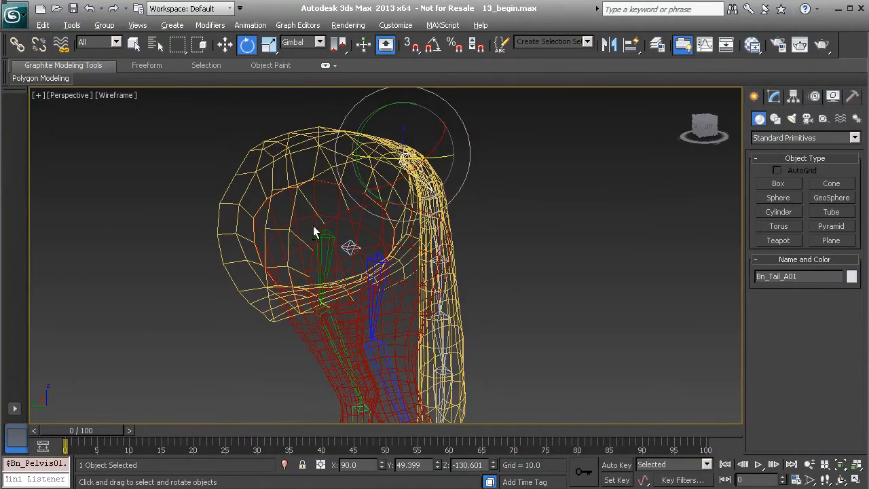
alt+middle_drag(316, 224, 361, 227)
alt+middle_drag(391, 255, 334, 262)
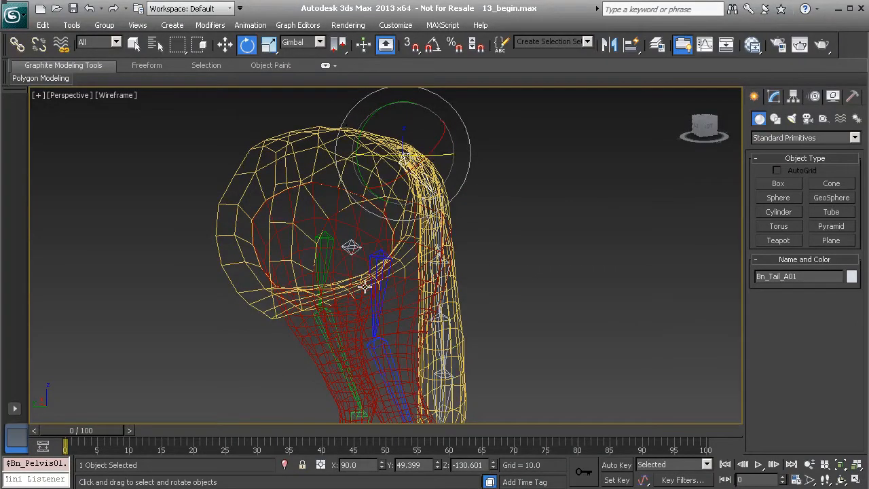
alt+middle_drag(449, 268, 384, 249)
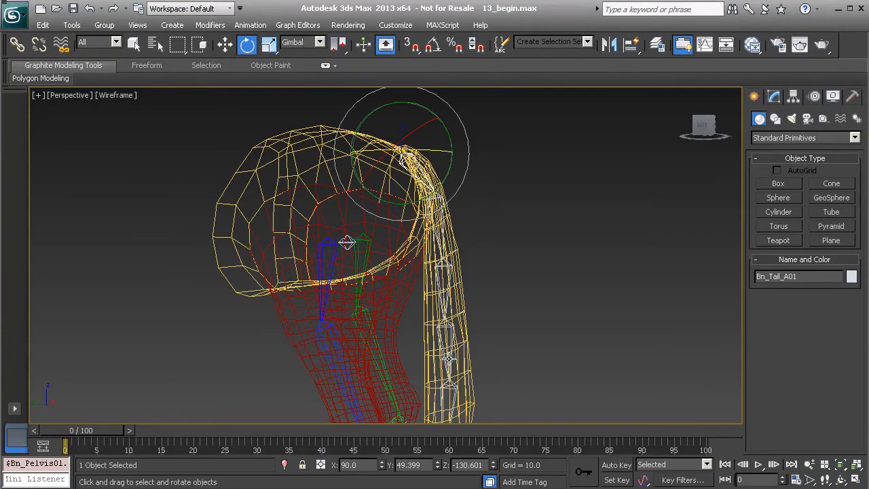
alt+middle_drag(374, 269, 401, 213)
Step: Rotate the pelvis bone slightly to test the tail bones' link to it, and undo the rotation
click(354, 246)
alt+middle_drag(354, 246, 354, 234)
mouse_move(354, 234)
mouse_down()
mouse_move(377, 231)
mouse_move(363, 209)
mouse_move(356, 238)
mouse_move(349, 233)
mouse_move(379, 258)
mouse_move(357, 244)
mouse_up()
key(ctrl+z)
middle_drag(466, 227, 448, 250)
scroll(445, 237, up, 4)
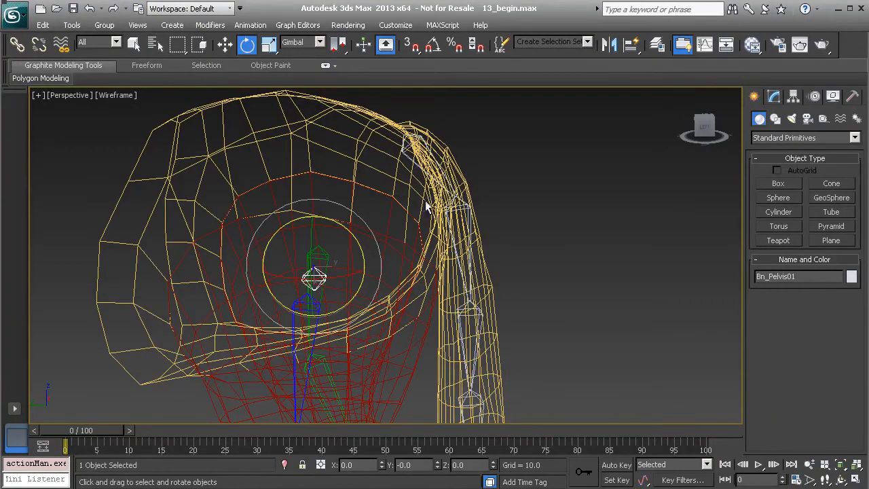
scroll(451, 267, down, 5)
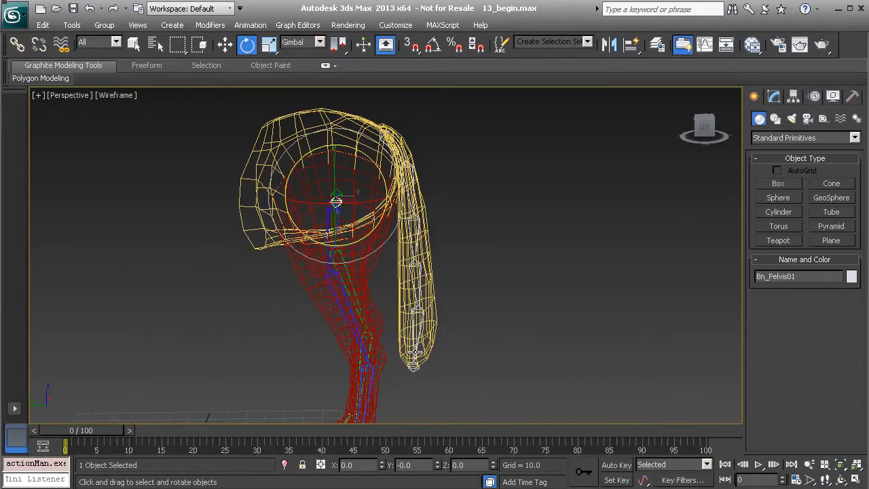
Step: Switch from the Perspective view to a maximized Left view framed on the pelvis and tail
alt+middle_drag(452, 285, 430, 258)
right_click(469, 288)
key(alt+w)
right_click(252, 354)
key(alt+w)
middle_drag(409, 248, 456, 273)
scroll(441, 336, up, 3)
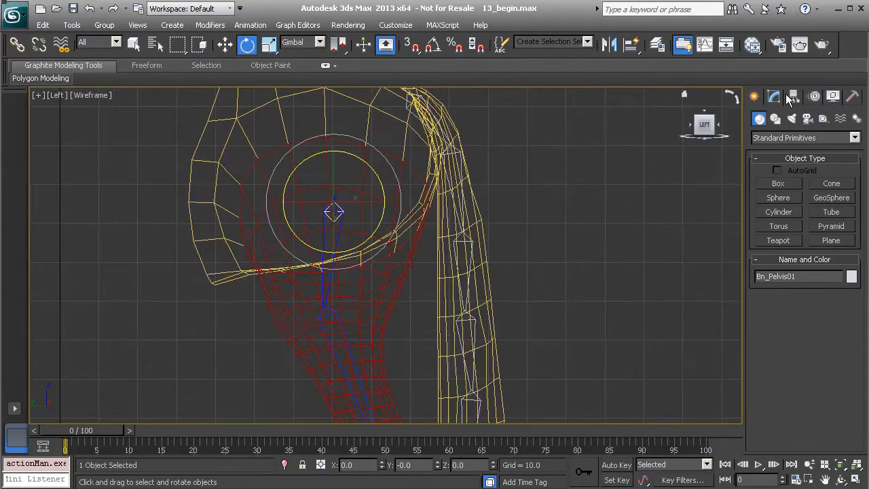
Step: Bring up the layer tools and hide mesh_layer so only the bones are displayed
right_click(863, 58)
click(842, 121)
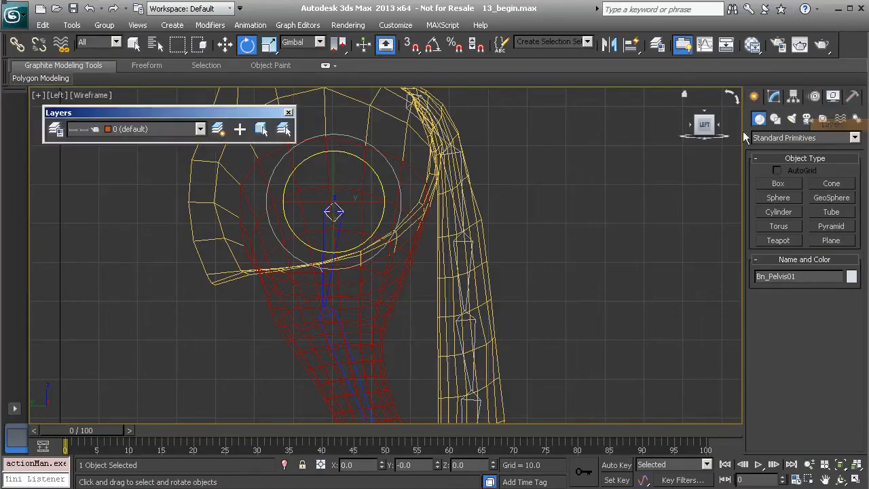
click(55, 131)
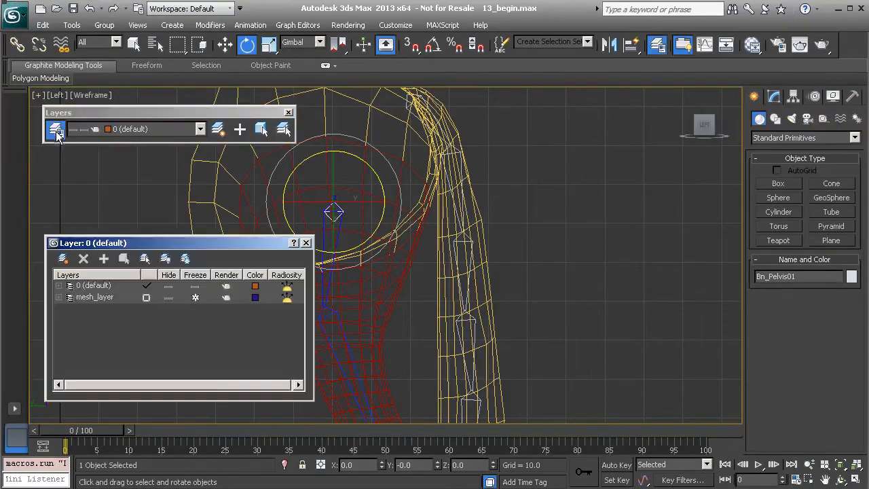
click(169, 299)
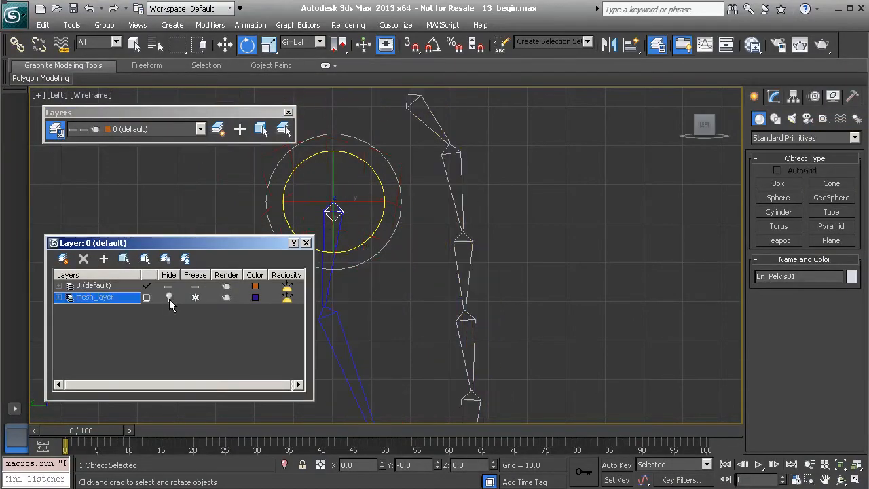
click(307, 244)
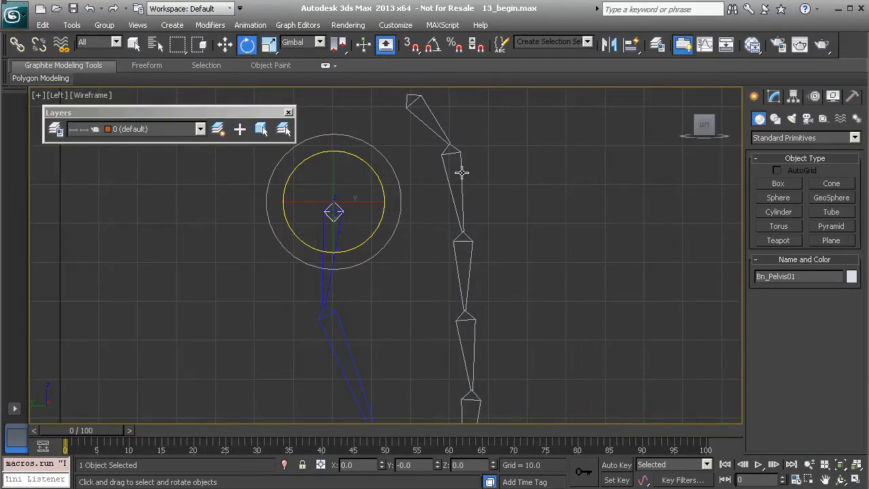
Step: Start a Line spline and enable 3D snapping with Pivot as the snap target
scroll(460, 174, down, 3)
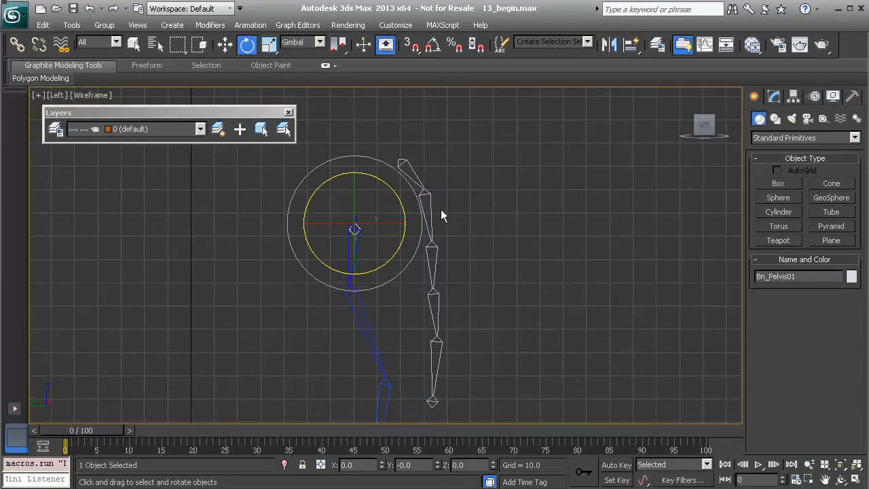
scroll(456, 239, up, 3)
scroll(452, 237, down, 1)
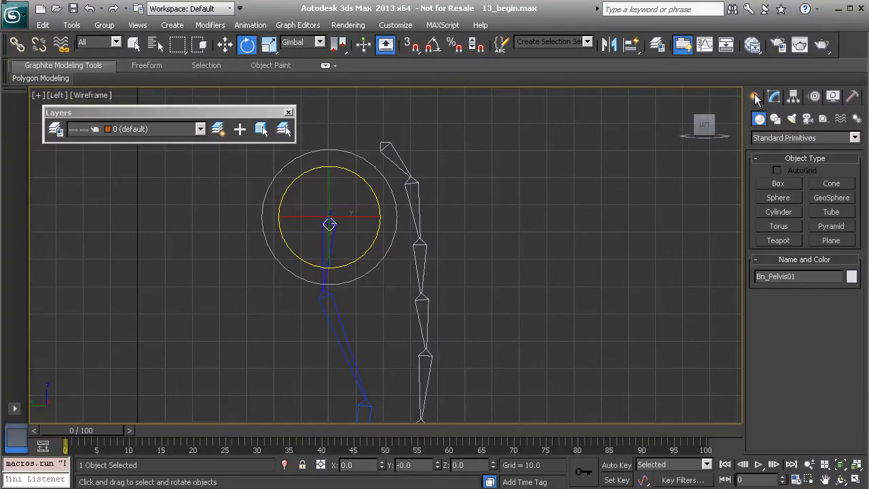
click(777, 120)
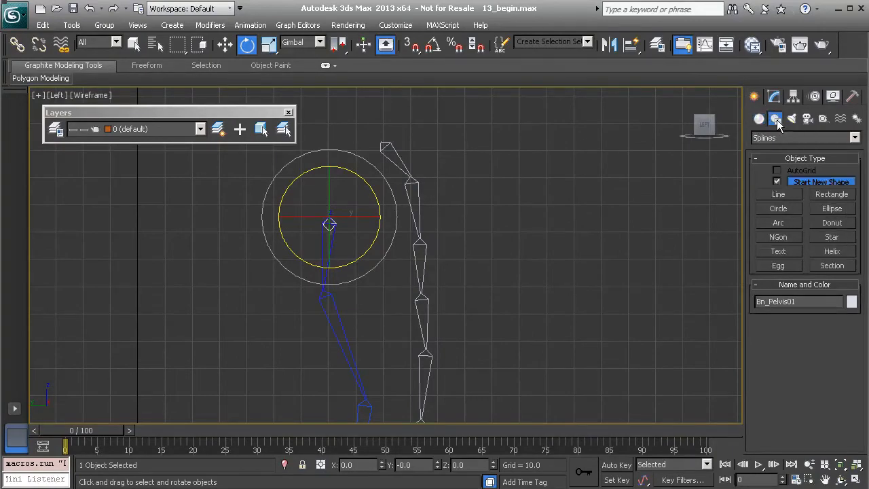
click(781, 195)
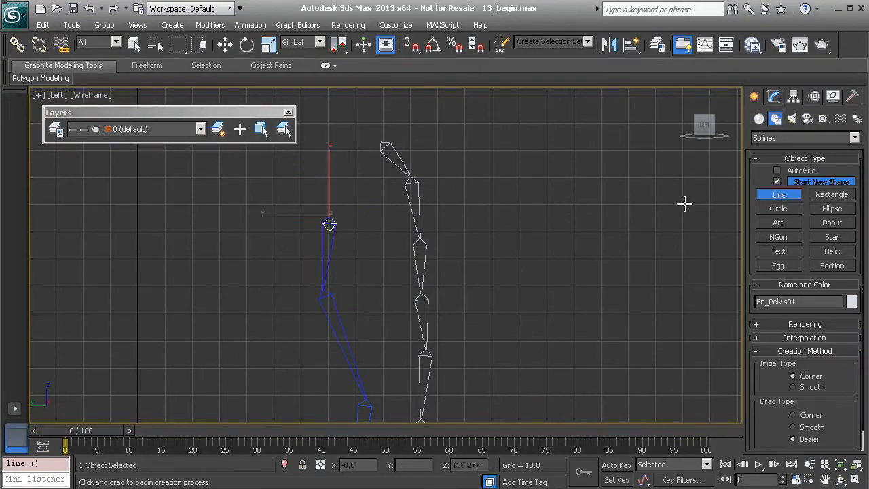
right_click(411, 47)
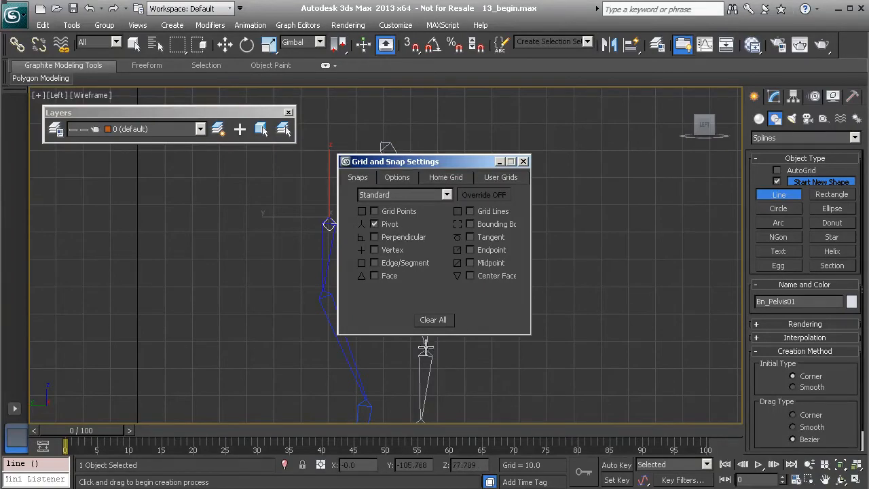
click(524, 163)
scroll(442, 260, up, 3)
key(s)
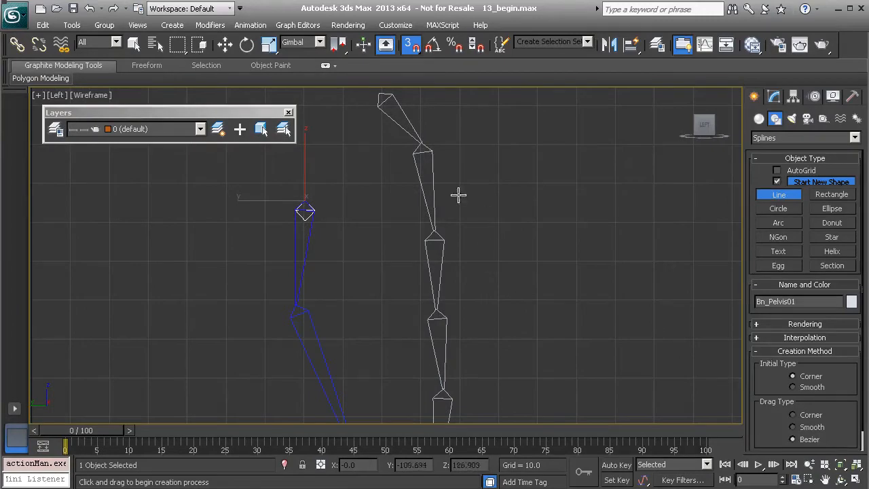
Step: Draw a six-vertex line down the tail, snapping each vertex to a bone pivot from the tail's root to its tip
middle_drag(512, 167, 484, 150)
scroll(446, 179, down, 3)
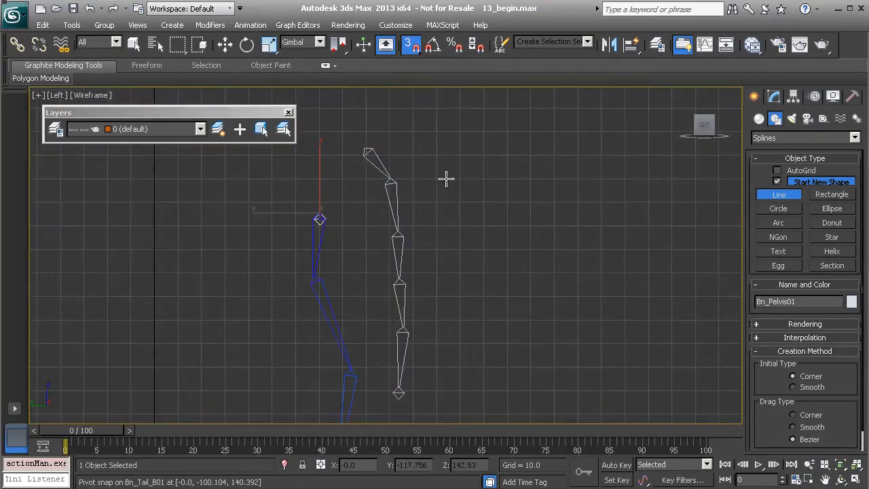
click(364, 149)
click(390, 179)
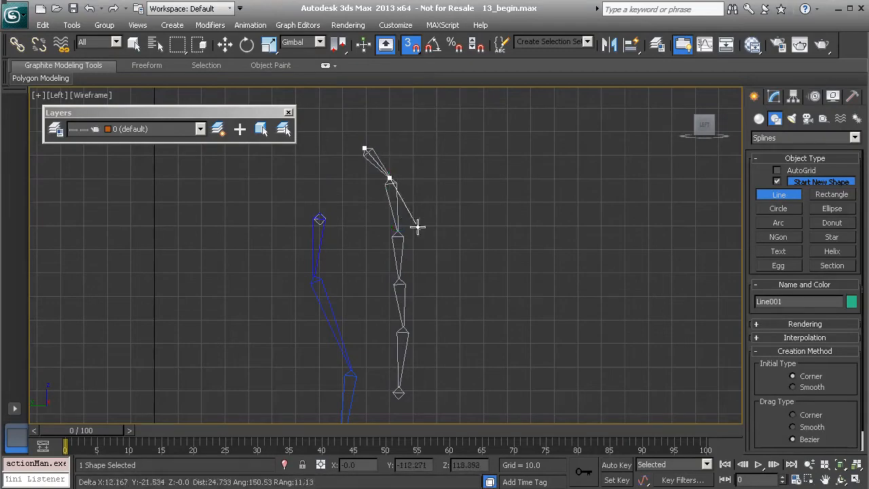
click(398, 231)
click(400, 280)
click(403, 328)
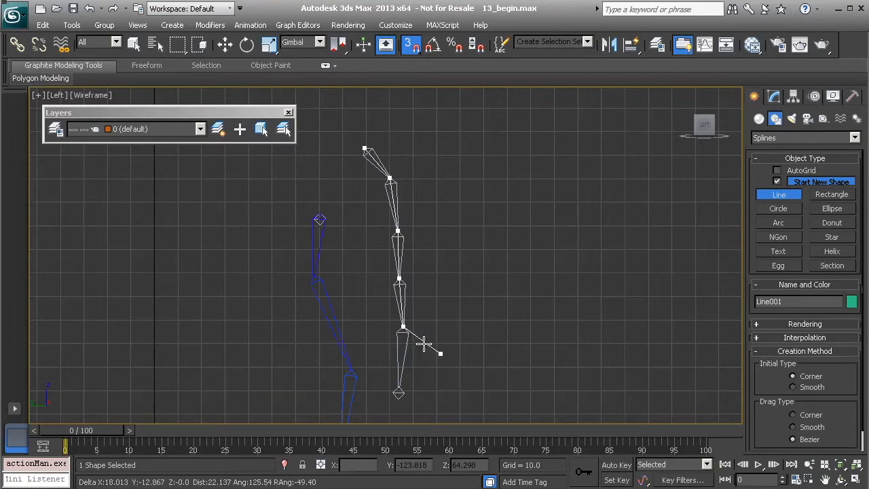
click(399, 392)
right_click(466, 230)
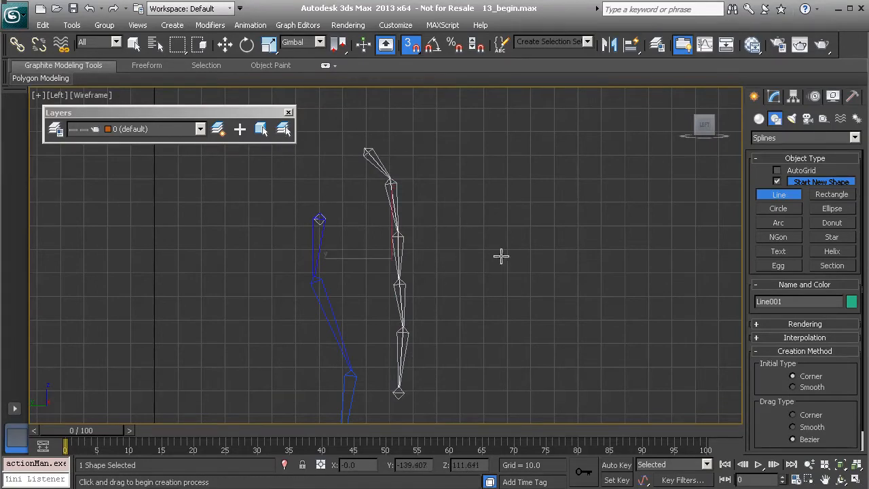
Step: Return to the maximized Perspective view with the Rotate tool active and turn snapping off
key(e)
middle_drag(500, 246, 504, 263)
scroll(504, 264, up, 6)
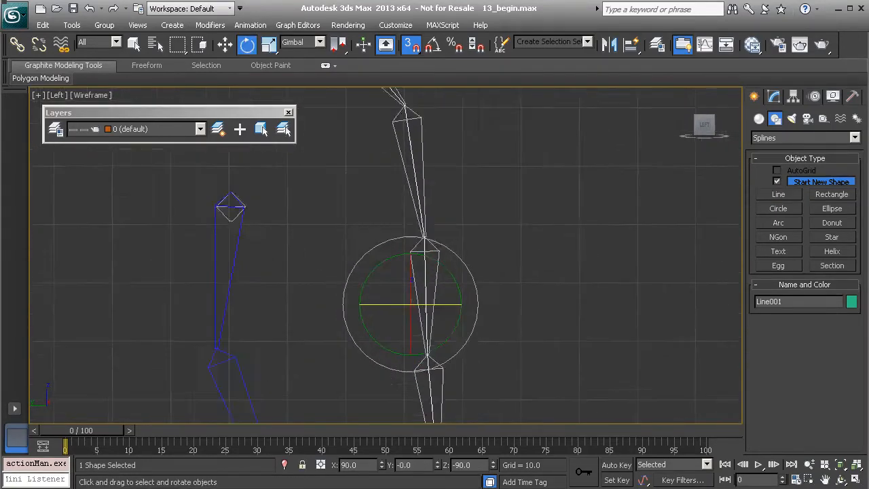
scroll(481, 200, down, 2)
scroll(386, 254, down, 3)
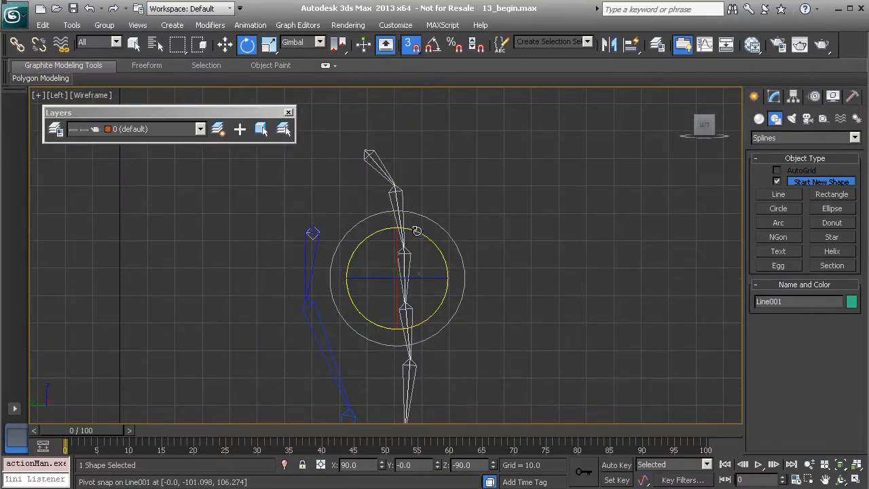
key(alt+w)
middle_click(425, 299)
key(alt+w)
middle_drag(391, 211, 340, 219)
key(s)
alt+middle_drag(450, 225, 447, 253)
scroll(430, 264, up, 4)
scroll(430, 265, down, 1)
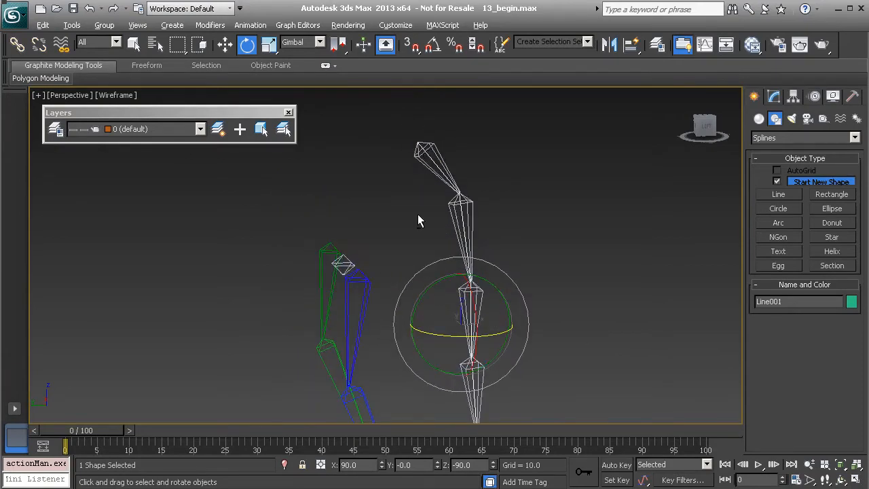
alt+middle_drag(426, 211, 440, 205)
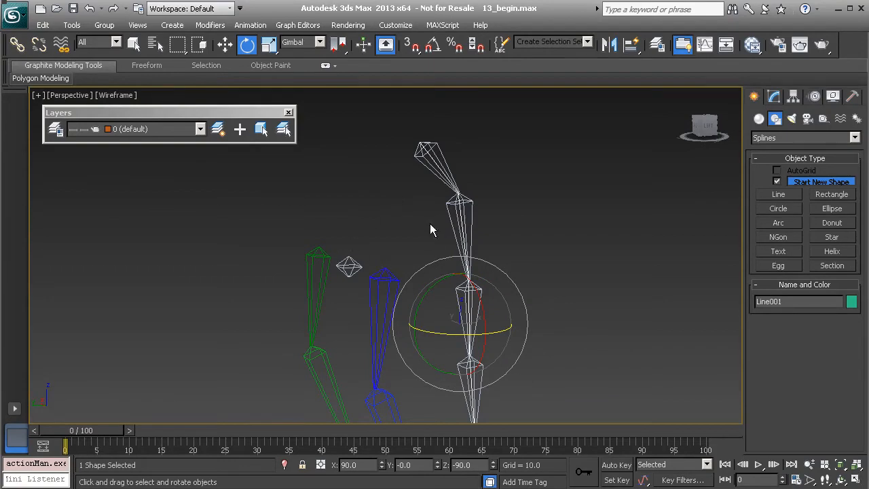
Step: Link the tail spline Line001 to the pelvis bone as its parent
click(16, 44)
alt+middle_drag(285, 190, 457, 181)
drag(450, 136, 332, 258)
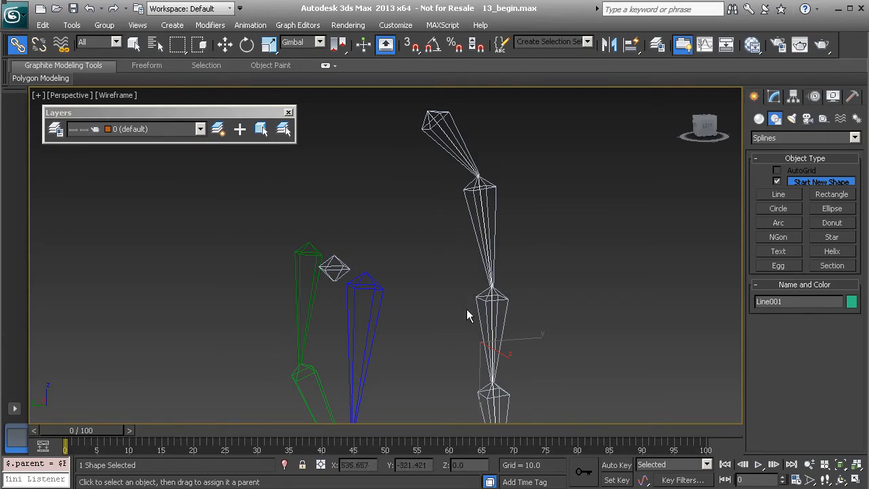
alt+middle_drag(468, 292, 453, 280)
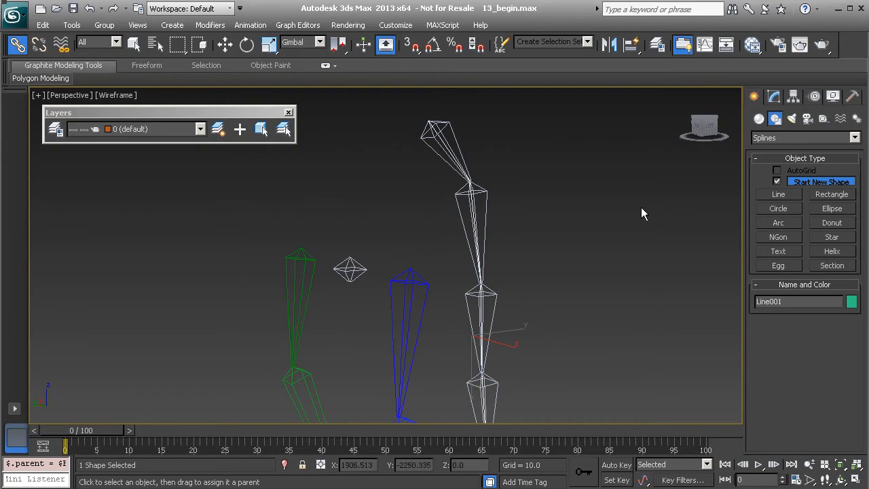
Step: Apply Reset XForm to the tail spline Line001 and display its modifier stack
click(853, 97)
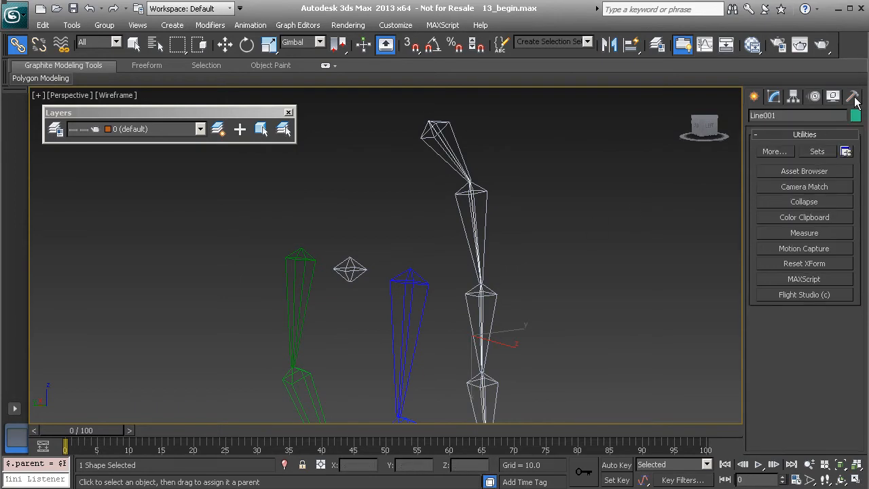
click(803, 264)
click(805, 338)
click(817, 266)
click(774, 97)
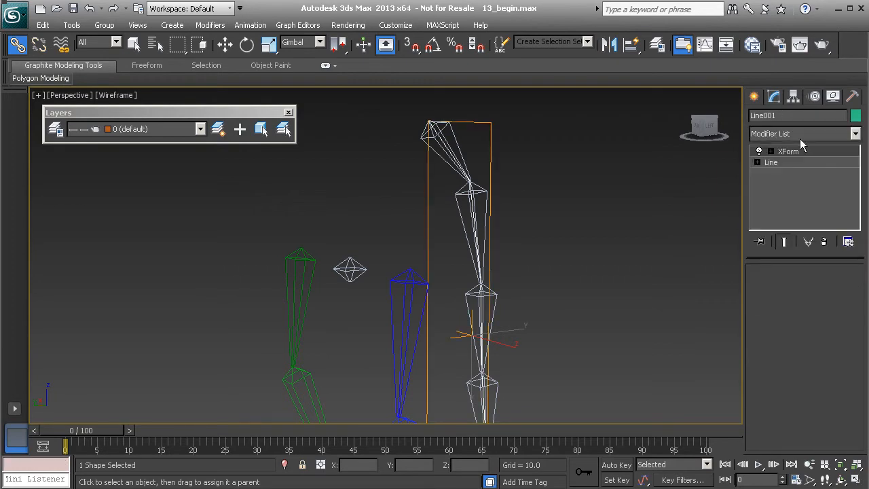
Step: Collapse the modifier stack of tail spline Line001 into an Editable Spline and display the resulting stack
click(853, 96)
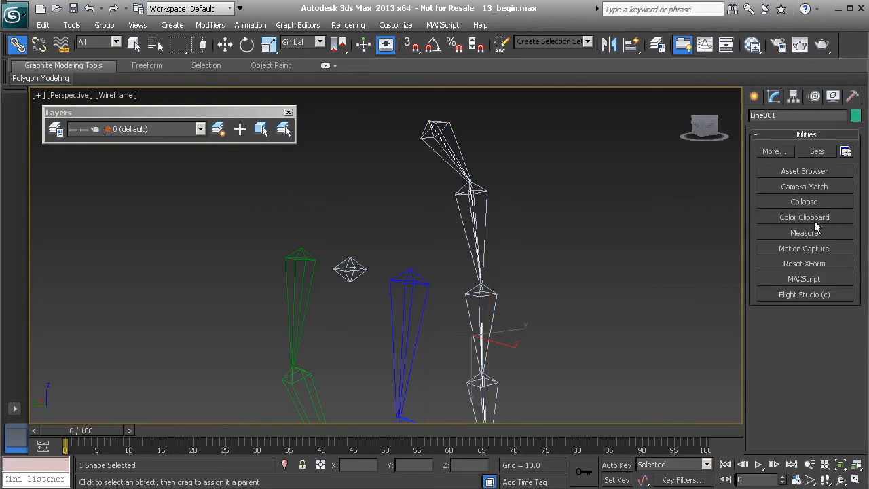
click(807, 202)
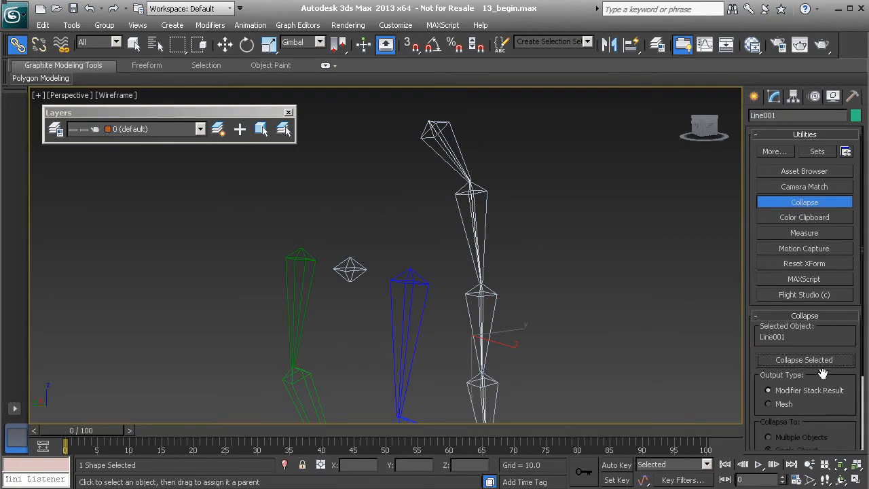
click(775, 97)
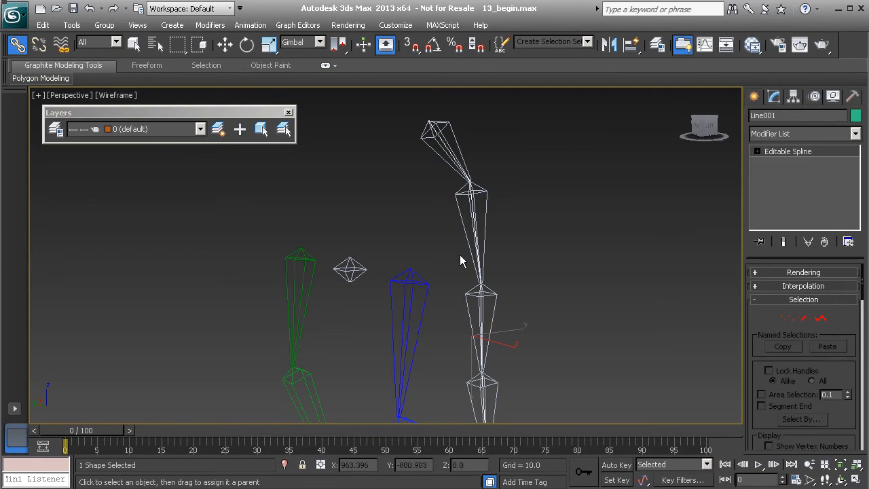
Step: Try rotating the pelvis to test how the linked tail follows, cancel the rotation and clear the selection
click(350, 269)
key(e)
drag(353, 239, 376, 268)
right_click(376, 268)
click(537, 180)
Step: Create a SplineIK Solver chain from the first tail bone Bn_Tail_A01 to the end nub Nub_Tail01
alt+middle_drag(537, 181, 407, 204)
scroll(408, 204, down, 2)
middle_drag(369, 270, 433, 220)
alt+middle_drag(313, 192, 431, 171)
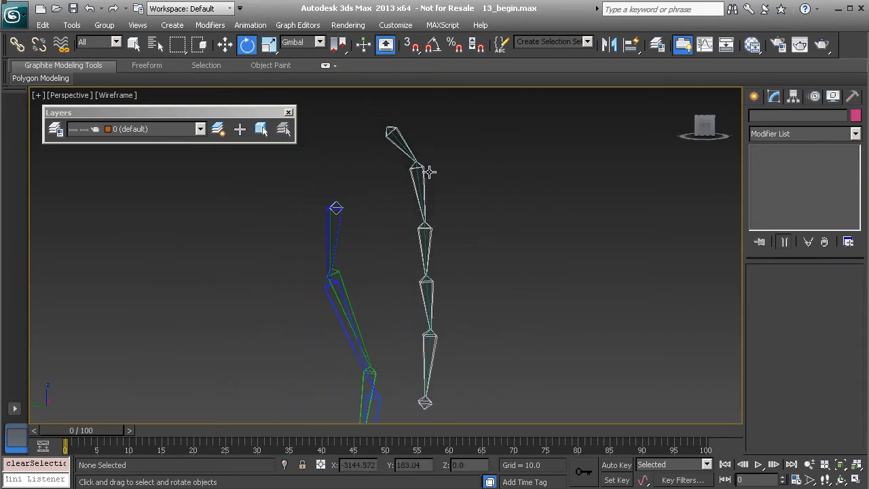
click(397, 131)
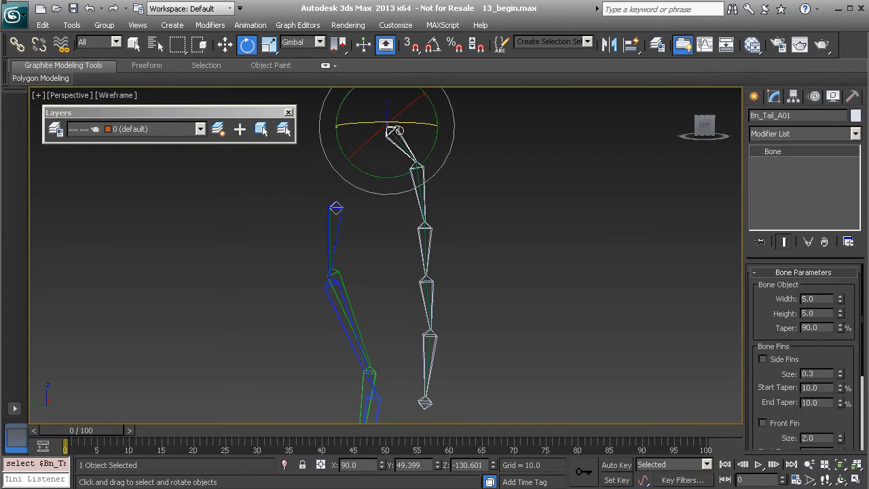
click(250, 25)
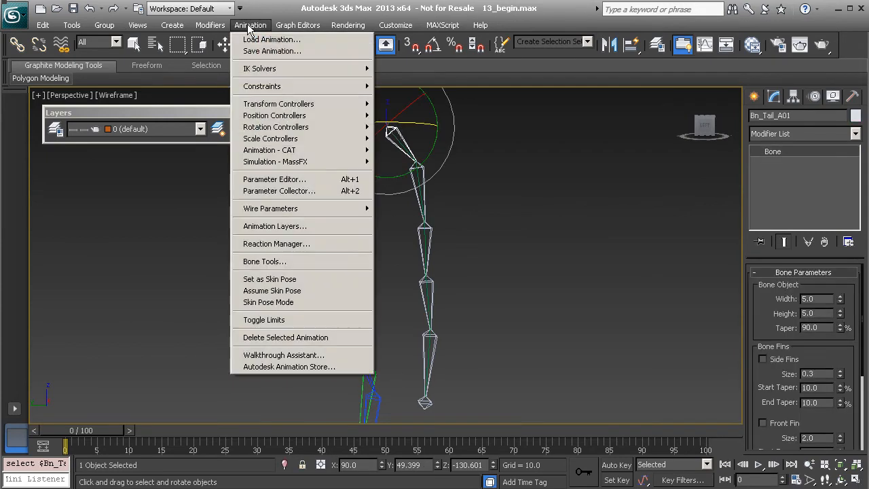
mouse_move(265, 72)
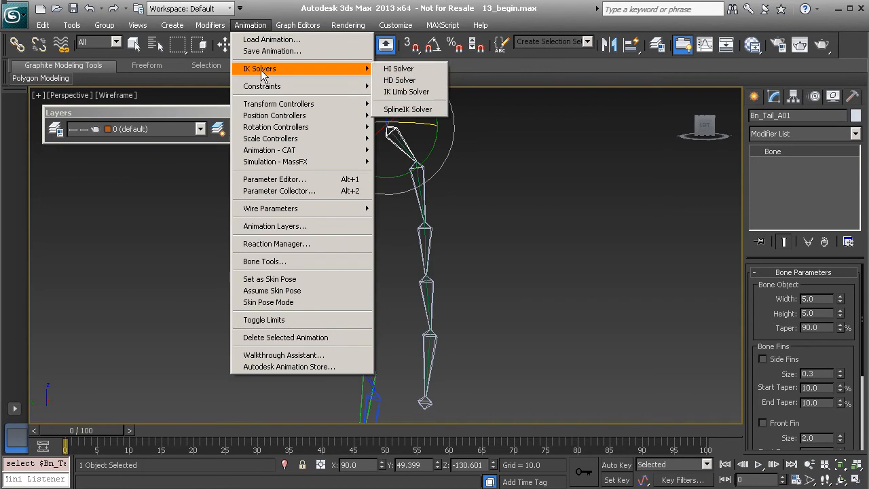
click(415, 109)
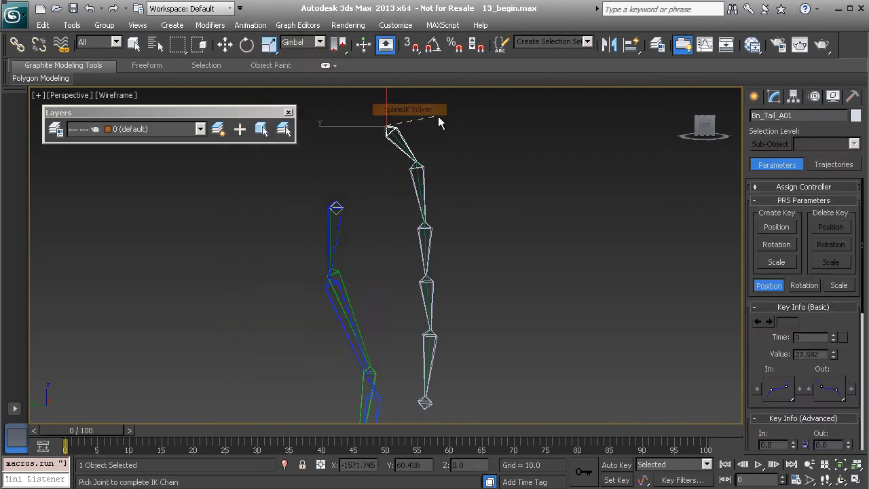
click(426, 402)
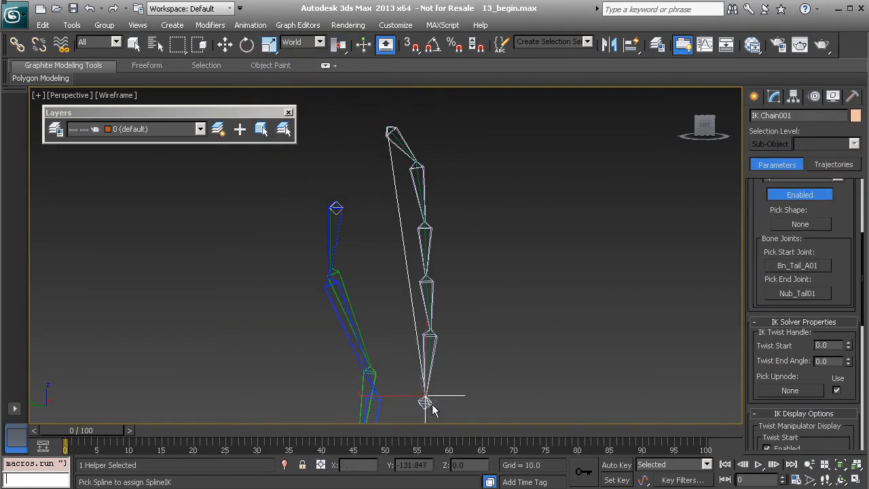
Step: Assign Line001 as the spline that drives the tail's SplineIK chain
scroll(497, 307, up, 5)
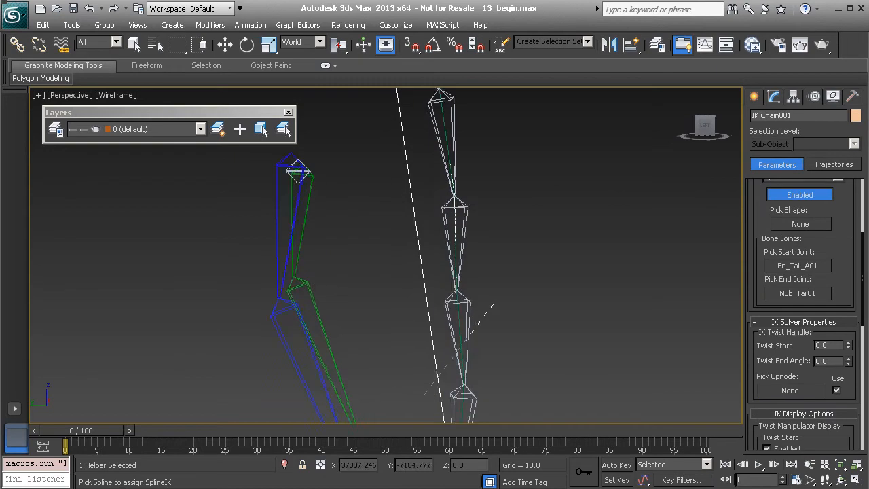
click(466, 222)
scroll(493, 271, down, 3)
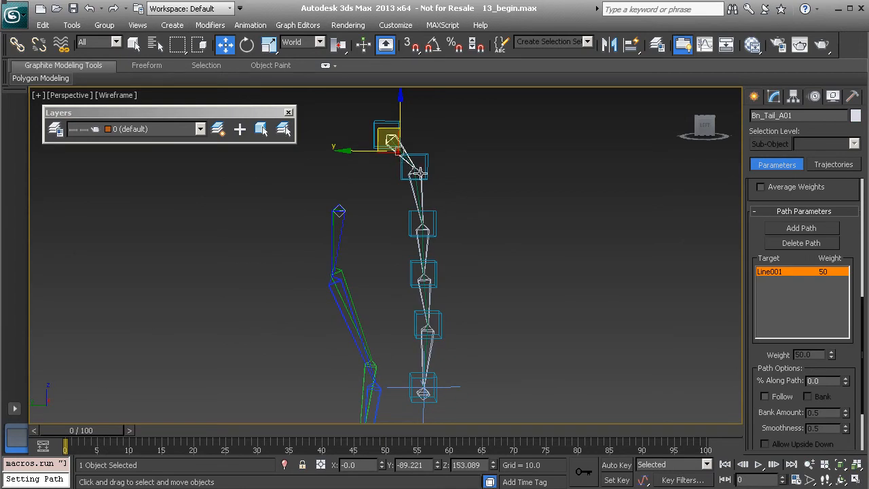
Step: Try moving the tail helpers Point004 and Point005 to test the spline deformation, undoing each move
alt+middle_drag(469, 218, 441, 198)
alt+middle_drag(439, 258, 425, 242)
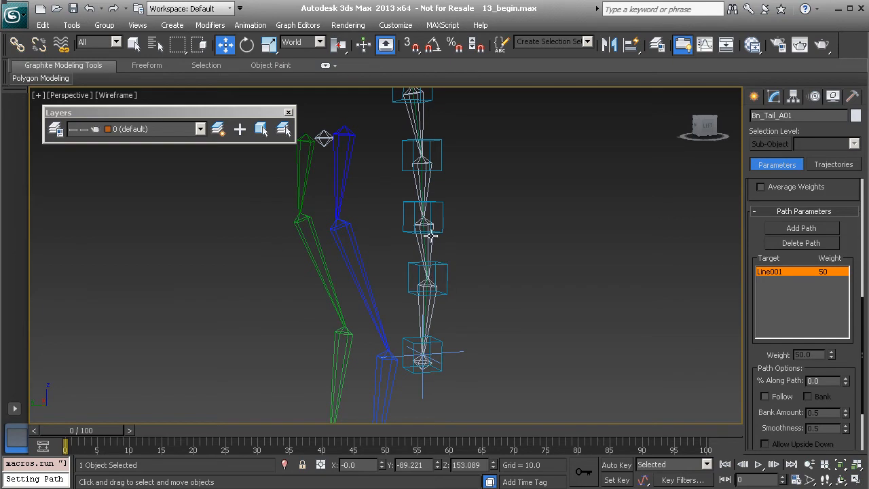
alt+middle_drag(439, 209, 450, 233)
click(456, 253)
click(451, 264)
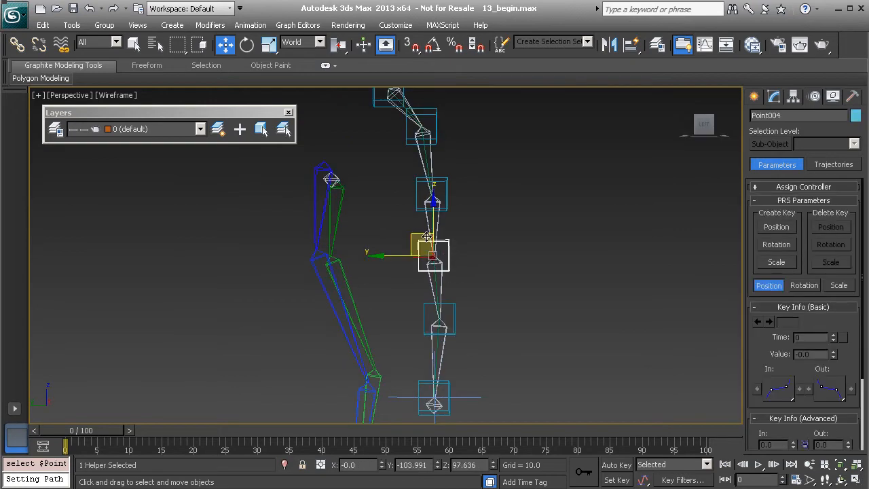
drag(422, 235, 399, 228)
key(ctrl+z)
click(458, 306)
click(454, 307)
drag(424, 301, 477, 303)
key(ctrl+z)
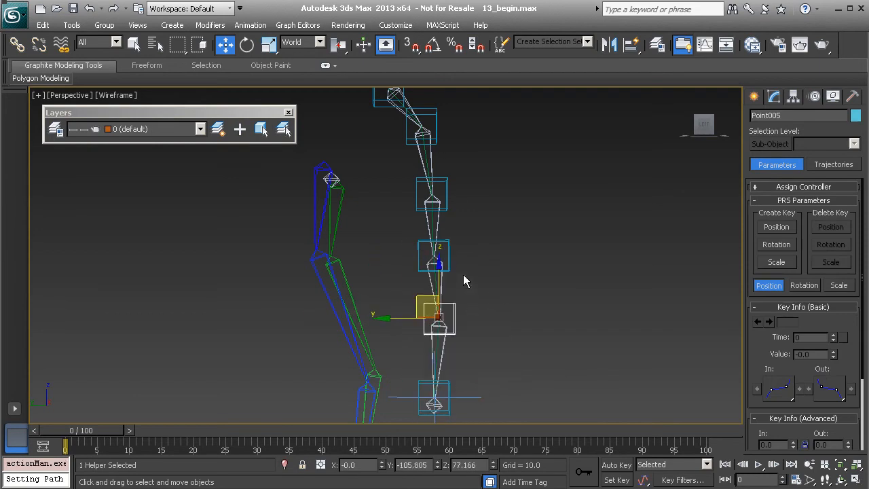
Step: Try moving the helper Point003 in different directions to test the middle of the tail, and undo the moves
click(445, 185)
middle_drag(467, 199, 470, 248)
drag(424, 223, 475, 222)
key(ctrl+z)
middle_drag(458, 254, 448, 154)
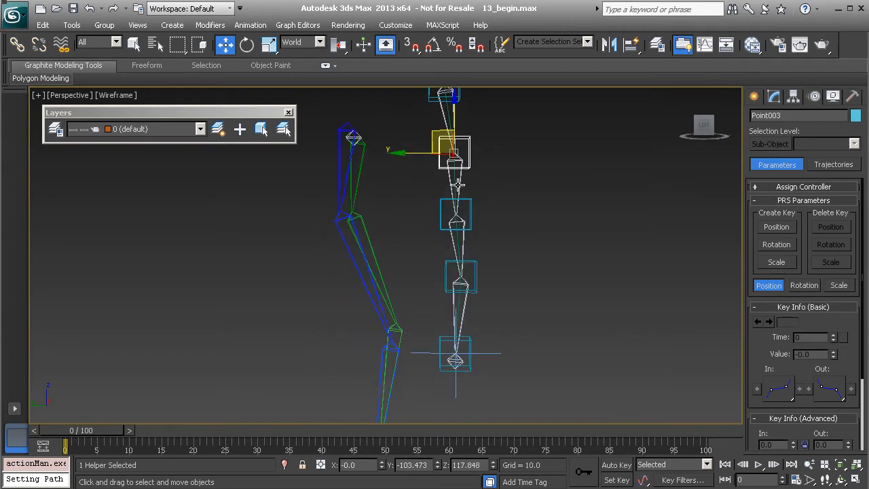
drag(433, 138, 459, 122)
key(ctrl+z)
key(ctrl+z)
scroll(494, 295, up, 3)
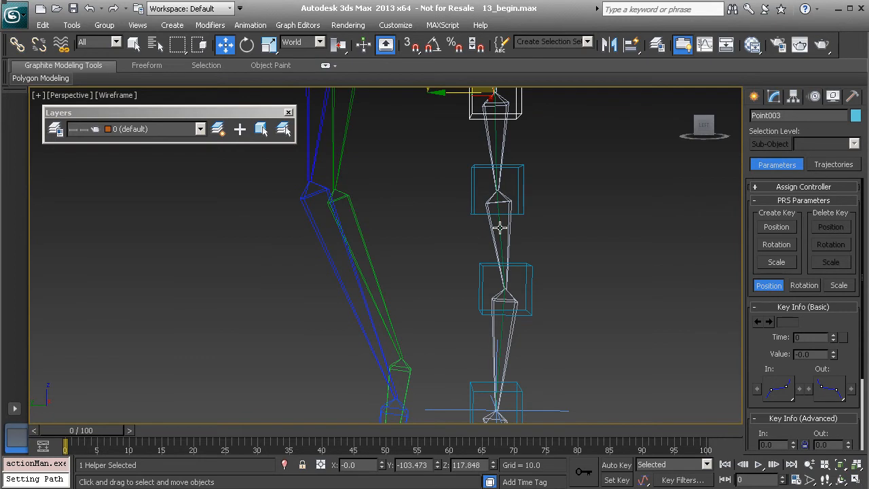
Step: Examine Line001's Spline IK Control parameters, including its control objects, link types and helper display options
click(499, 228)
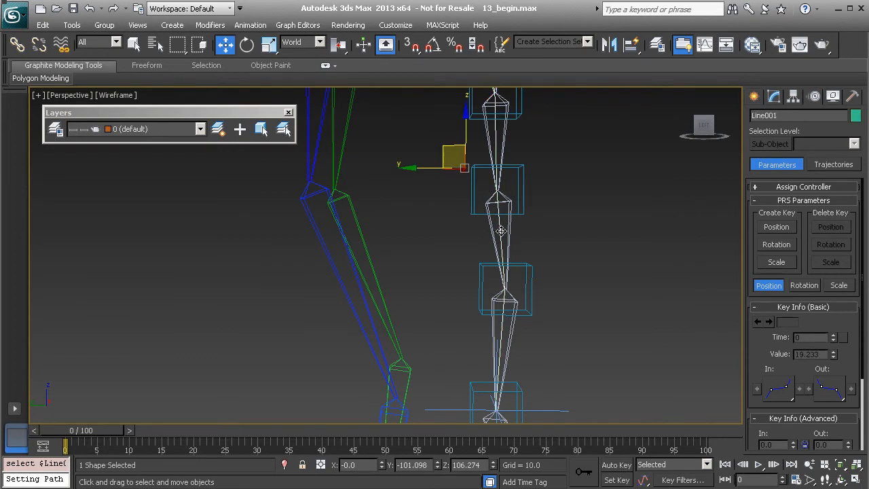
click(774, 96)
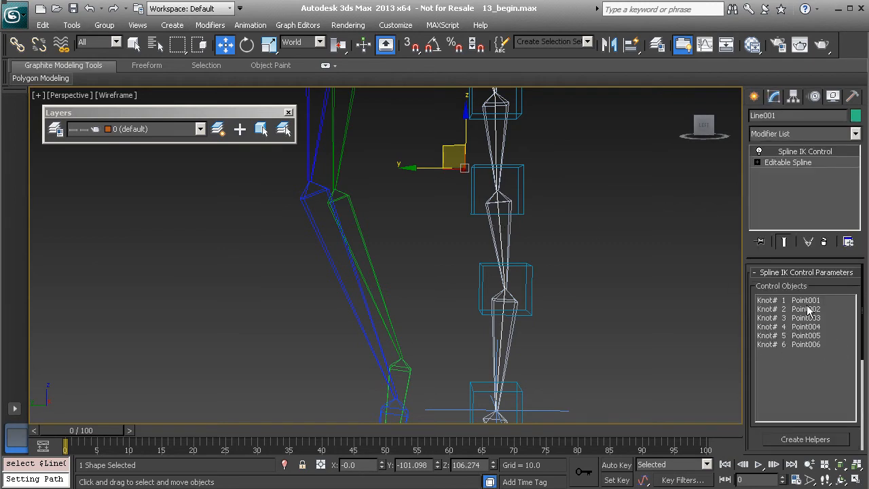
drag(749, 346, 744, 193)
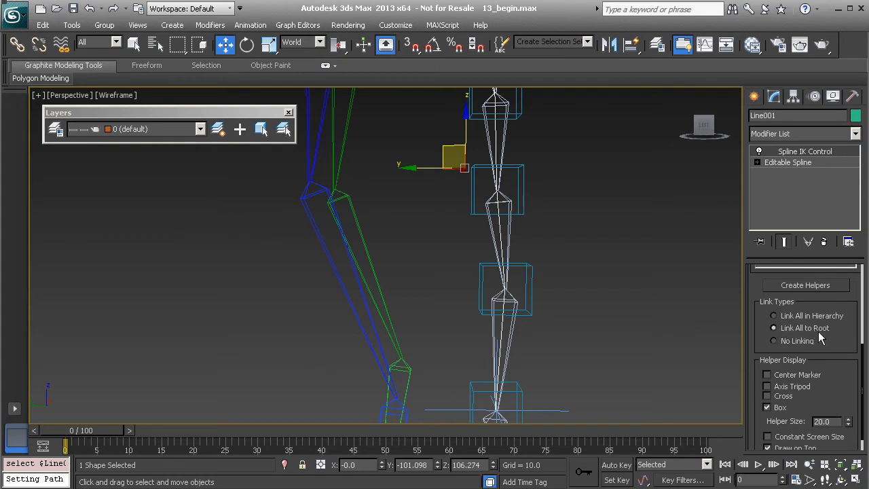
Step: Try moving the helper Point004 and freely rotating the root helper Point001, and undo these test transforms
alt+middle_drag(681, 324, 492, 317)
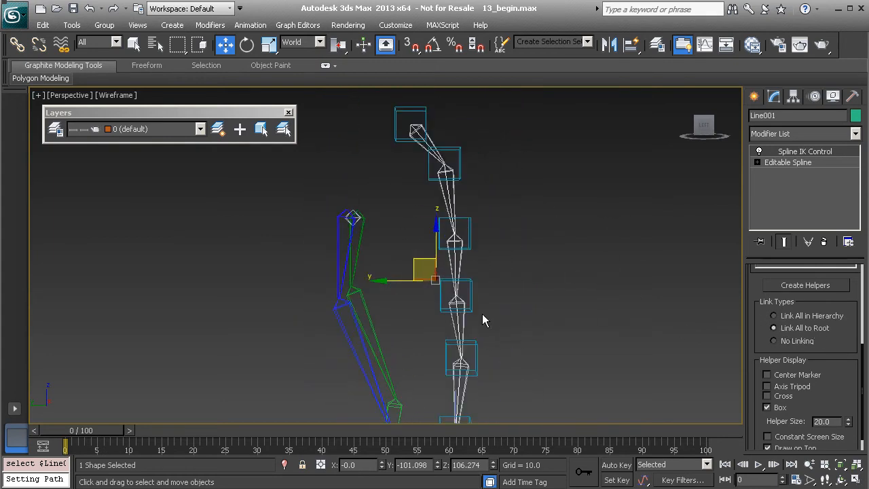
click(470, 288)
mouse_move(445, 276)
mouse_down()
mouse_move(426, 266)
mouse_move(503, 272)
mouse_move(445, 271)
mouse_up()
click(425, 123)
alt+middle_drag(550, 202, 486, 204)
key(e)
mouse_move(433, 160)
mouse_down()
mouse_move(404, 160)
mouse_move(462, 156)
mouse_move(423, 148)
mouse_up()
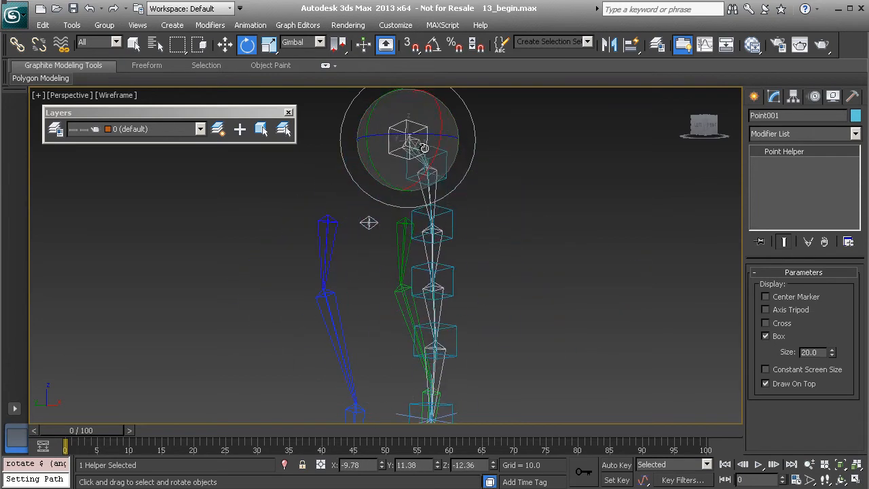
key(ctrl+z)
key(ctrl+z)
Step: Rotate root helper Point001 about -55 degrees in X to raise the tail, and try moving helpers Point004 and Point005
alt+middle_drag(432, 178, 484, 192)
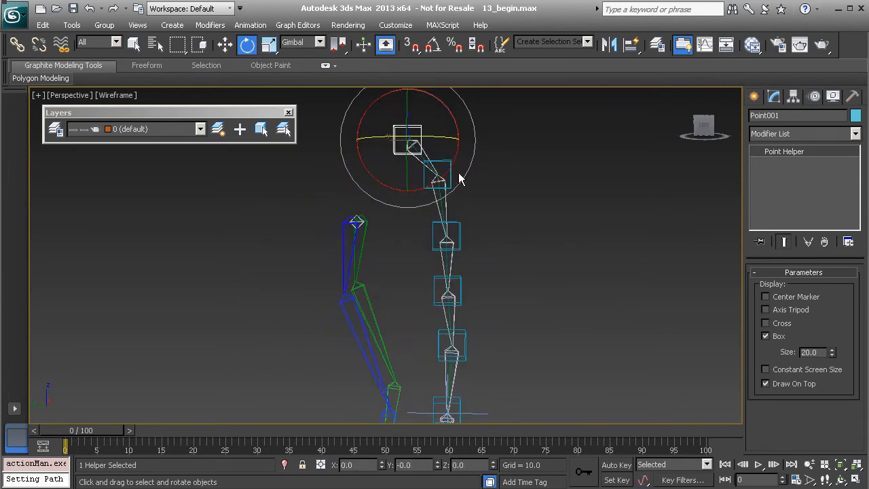
drag(461, 175, 452, 75)
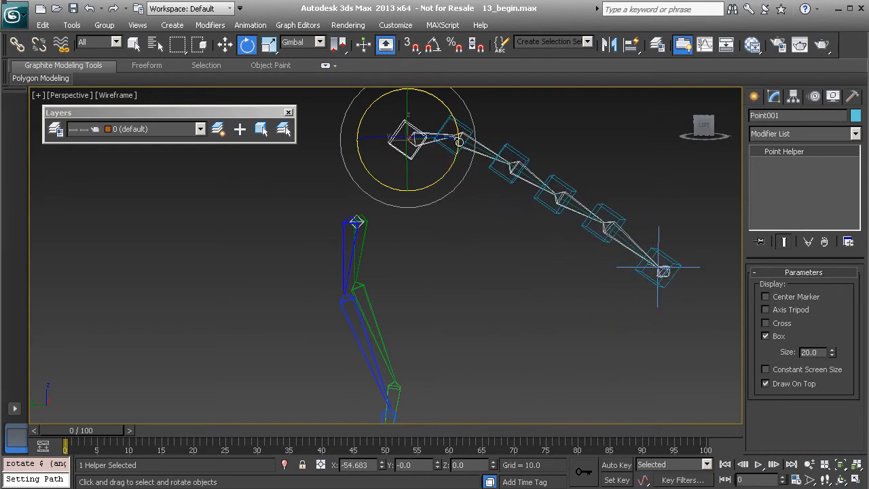
alt+middle_drag(466, 150, 540, 222)
click(514, 218)
key(w)
drag(507, 224, 528, 279)
click(566, 247)
key(ctrl+z)
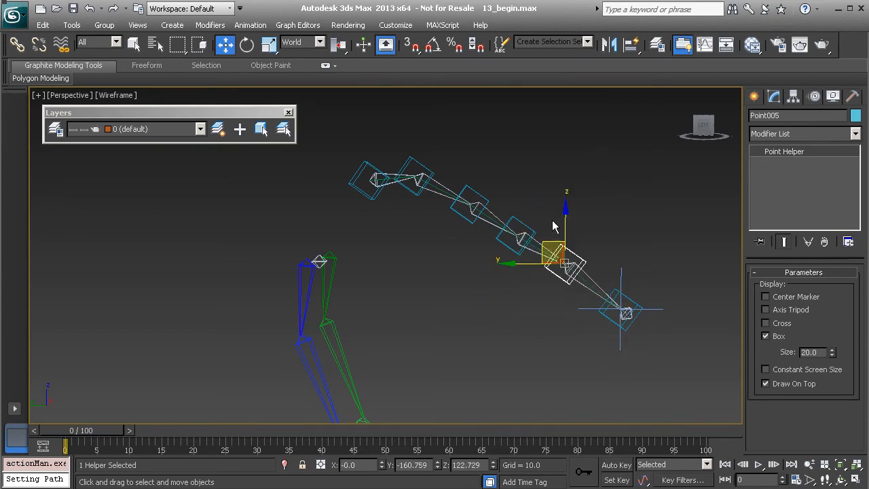
Step: Try moving the helpers Point004 and Point003 on the raised tail
click(529, 226)
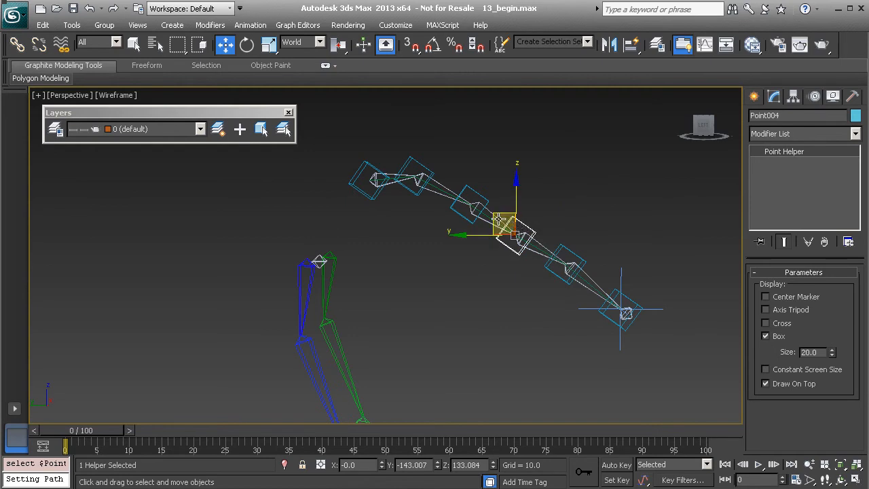
drag(500, 219, 507, 188)
click(476, 192)
click(471, 188)
drag(452, 190, 428, 216)
key(ctrl+z)
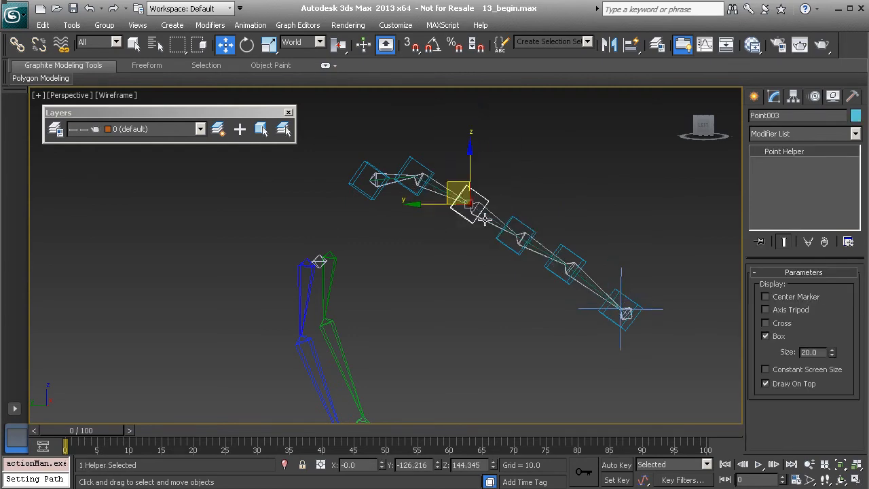
Step: Try rotating the helper Point003, undo the rotation, and try moving the same helper
key(e)
drag(515, 187, 520, 221)
key(ctrl+z)
key(w)
drag(467, 197, 492, 153)
Step: Undo the remaining test transforms back through the rotation of root helper Point001
key(ctrl+z)
key(ctrl+z)
key(ctrl+z)
key(ctrl+z)
key(ctrl+z)
key(ctrl+z)
key(ctrl+z)
key(ctrl+z)
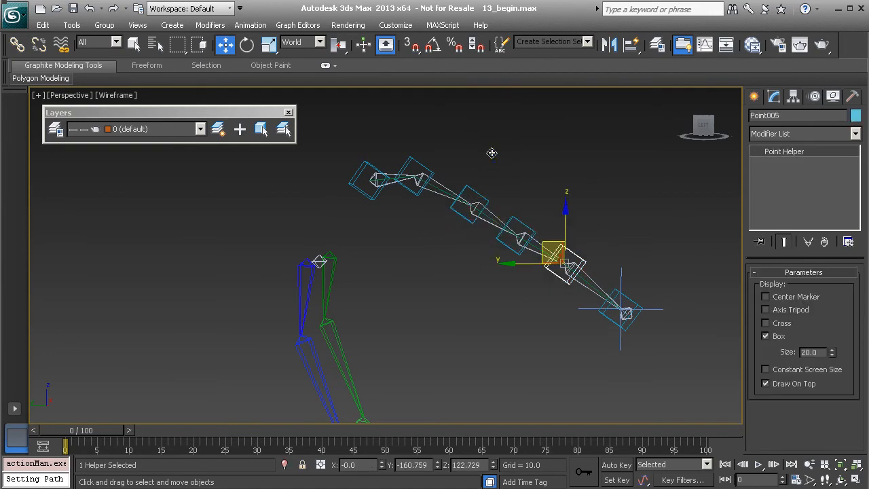
key(ctrl+z)
key(ctrl+z)
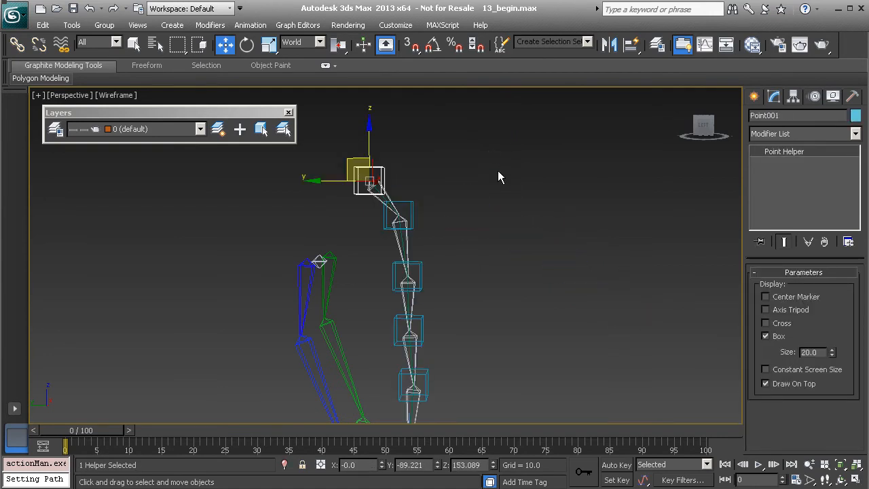
Step: Set the Spline IK Control link type of Line001 to Link All in Hierarchy
click(404, 242)
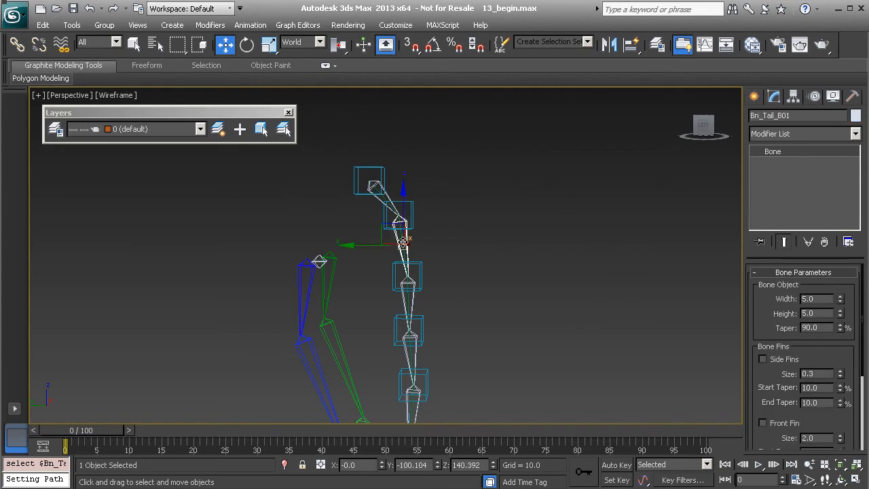
click(402, 241)
drag(749, 404, 741, 237)
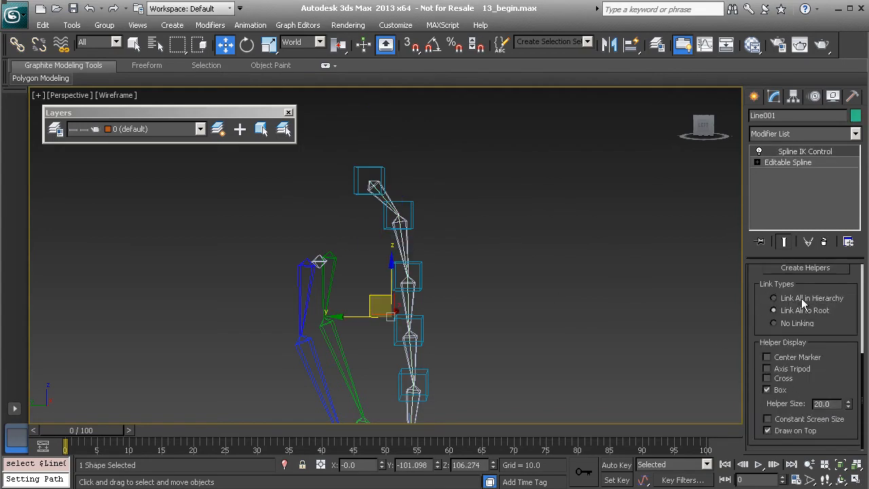
Step: Try rotating the helpers Point004 and Point005 to test the hierarchical linking, undoing each rotation
middle_drag(479, 313, 501, 254)
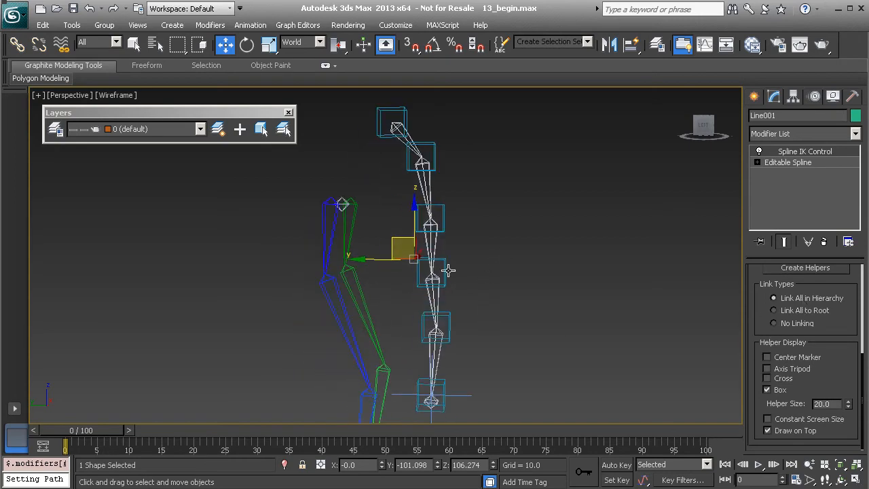
click(446, 270)
key(e)
drag(470, 247, 429, 186)
key(ctrl+z)
click(450, 339)
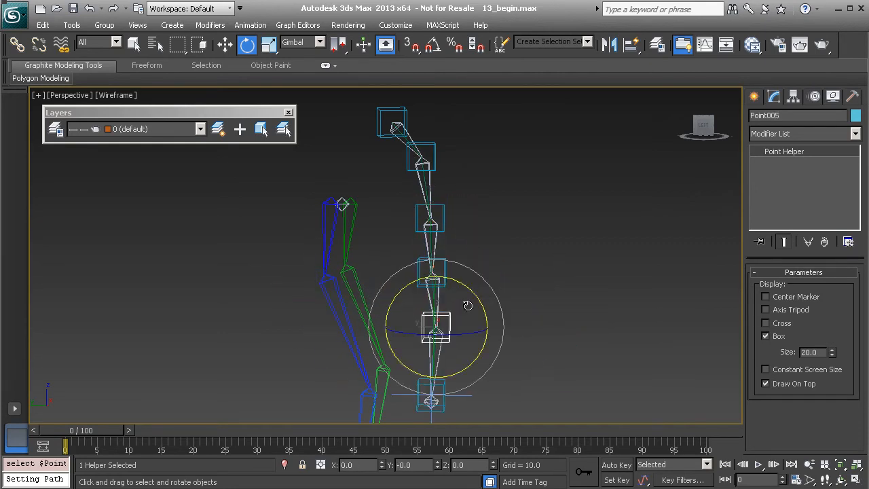
drag(475, 290, 382, 246)
key(ctrl+z)
Step: Try moving the helpers Point005 and Point004 within the hierarchy, undoing each move
key(w)
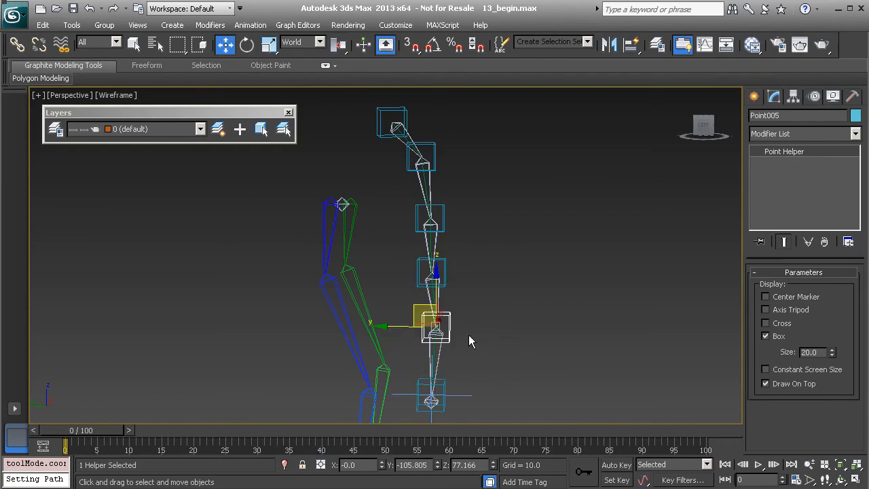
drag(421, 318, 367, 331)
key(ctrl+z)
click(438, 270)
drag(410, 249, 353, 247)
key(ctrl+z)
Step: Test a move of helper Point003, and curl the tail upward by rotating Point003 and setting Point004 to about -76 degrees in X
click(441, 211)
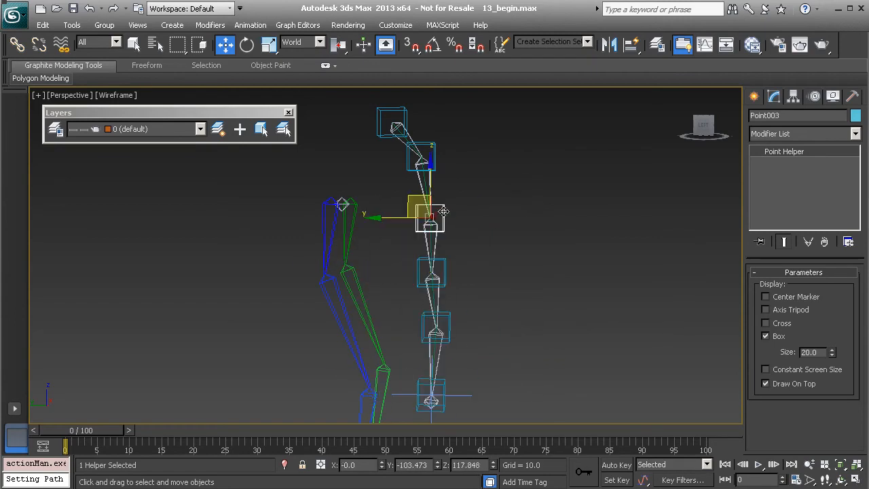
drag(423, 201, 391, 176)
key(e)
click(496, 229)
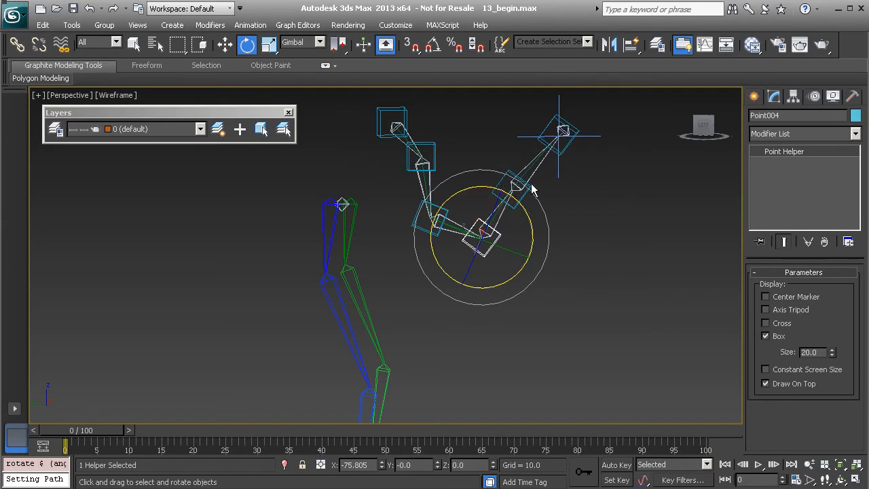
Step: Try rotating helper Point005 to about 70 degrees in X, and undo this and the earlier tail-curling rotations
click(555, 199)
click(523, 188)
drag(554, 172, 544, 275)
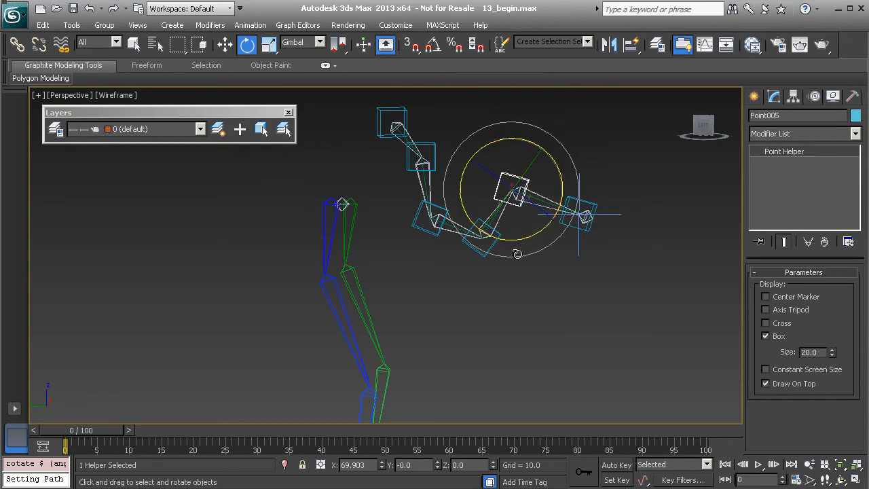
key(ctrl+z)
key(ctrl+z)
key(ctrl+z)
key(ctrl+z)
key(ctrl+z)
key(ctrl+z)
key(ctrl+z)
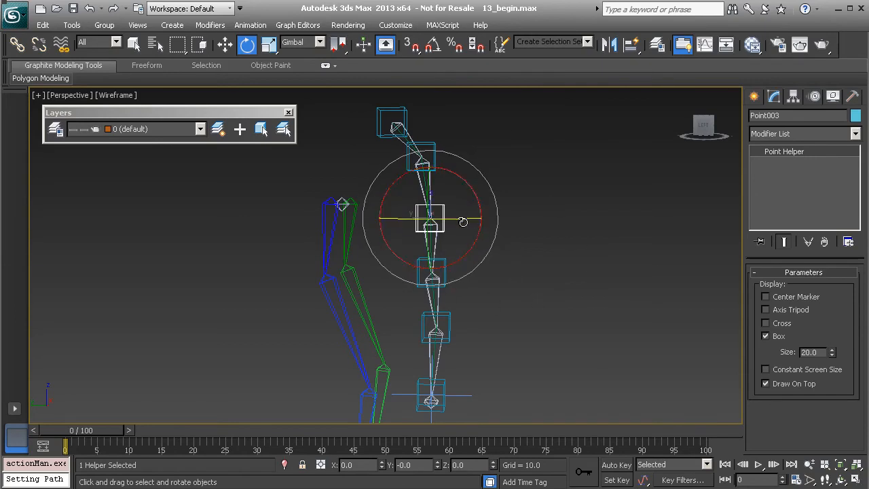
Step: Try moving the tail helpers Point005 and Point004 under the hierarchical linking, undoing each move
click(448, 315)
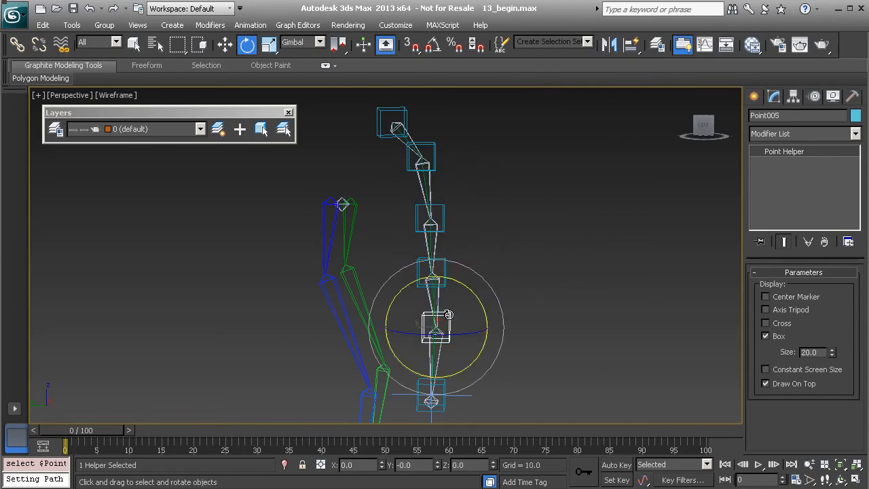
key(w)
drag(412, 307, 523, 263)
key(ctrl+z)
click(445, 269)
alt+middle_drag(550, 290, 409, 295)
mouse_move(453, 249)
mouse_down()
mouse_move(464, 250)
mouse_move(399, 255)
mouse_move(451, 247)
mouse_up()
key(ctrl+z)
alt+middle_drag(411, 265, 545, 270)
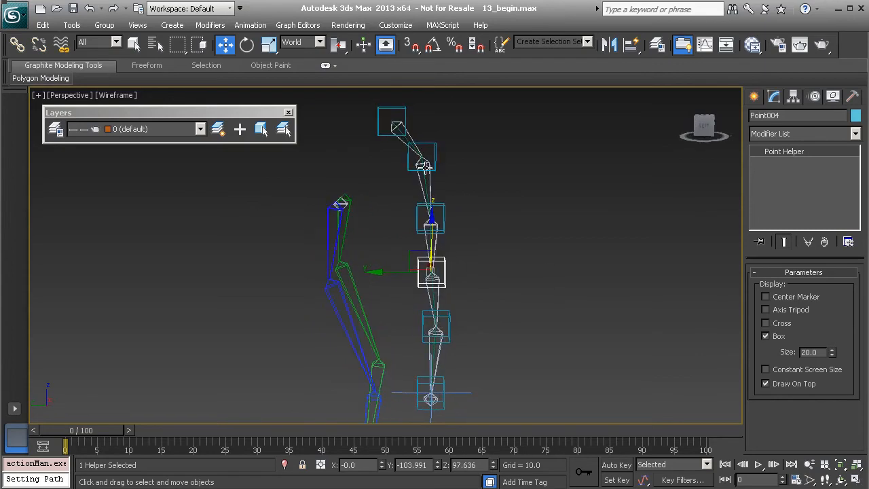
Step: Set the Spline IK Control link type of Line001 to No Linking
click(421, 177)
click(423, 178)
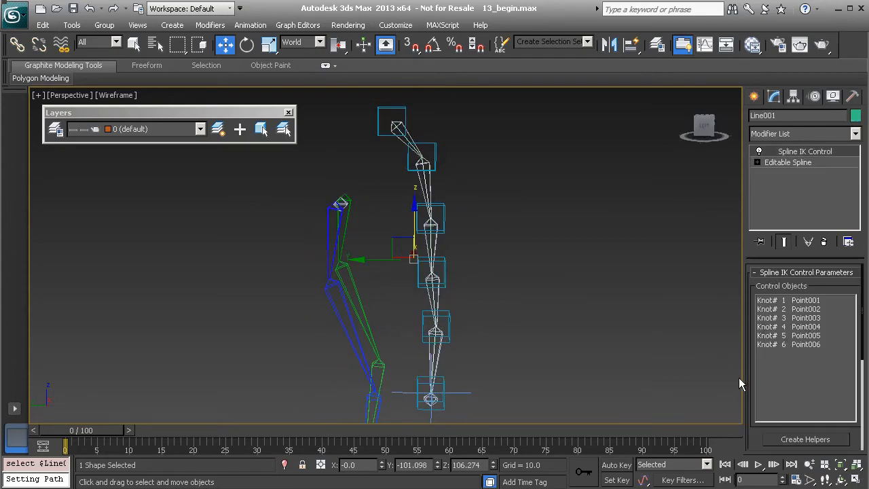
drag(749, 381, 749, 194)
click(797, 323)
Step: Try moving the helpers Point002, Point001 and Point003 individually, undoing the moves
click(432, 148)
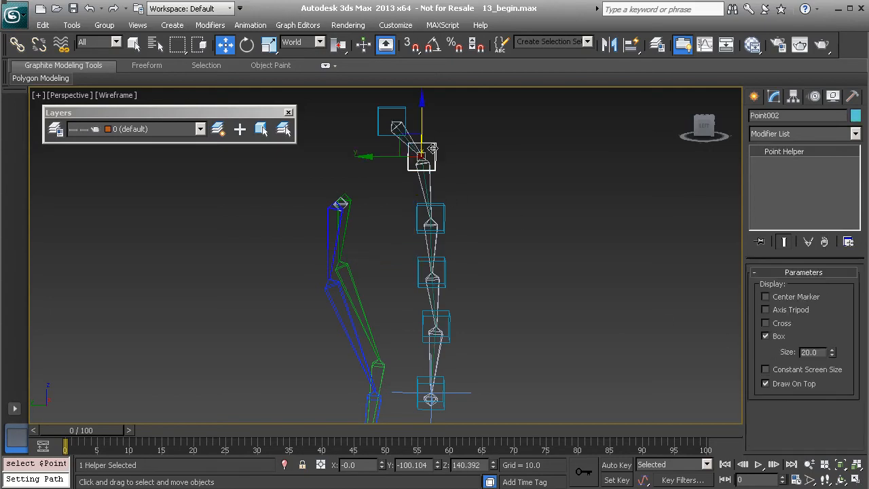
drag(405, 139, 451, 143)
key(ctrl+z)
middle_drag(396, 146, 389, 164)
click(394, 134)
click(391, 128)
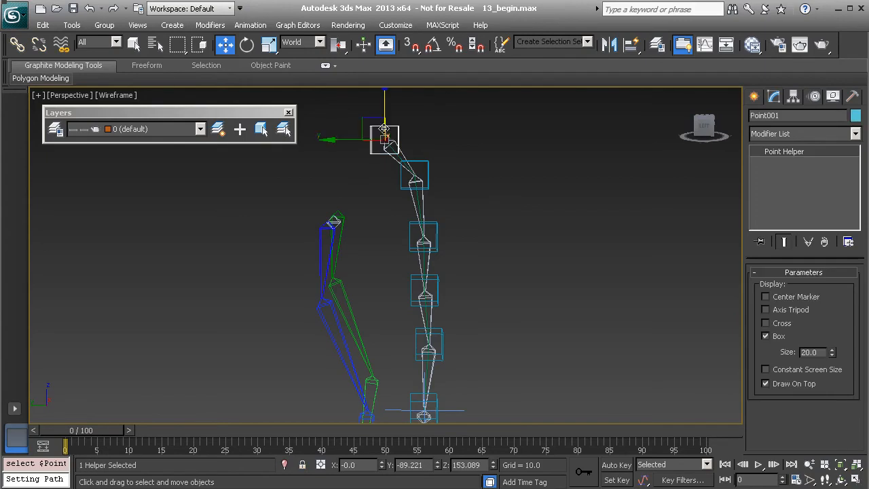
mouse_move(378, 122)
mouse_down()
mouse_move(444, 117)
mouse_move(342, 137)
mouse_move(377, 122)
mouse_up()
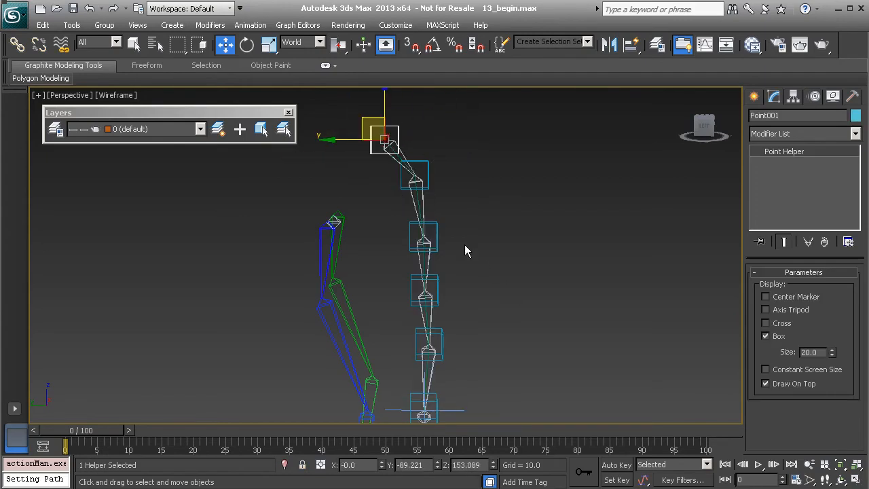
click(412, 230)
drag(398, 223, 436, 200)
key(ctrl+z)
Step: Set the Spline IK Control link type of Line001 to Link All to Root, and link root helper Point001 to the pelvis bone
click(399, 155)
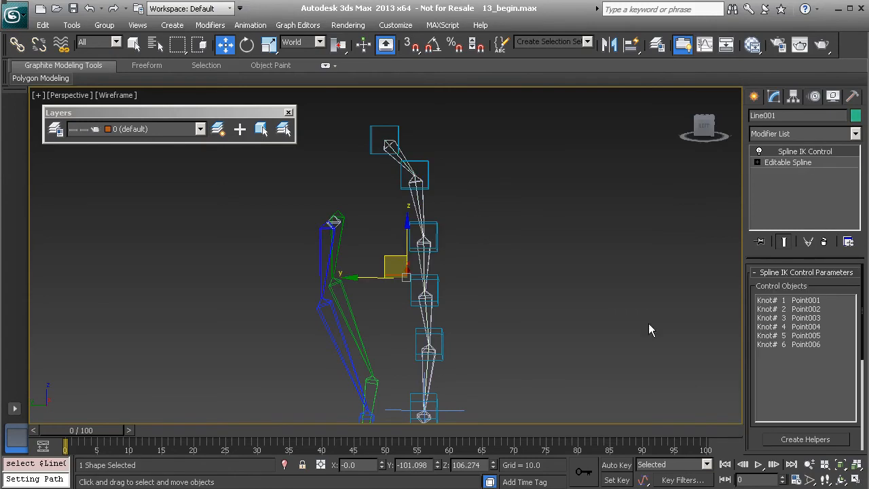
scroll(751, 365, down, 5)
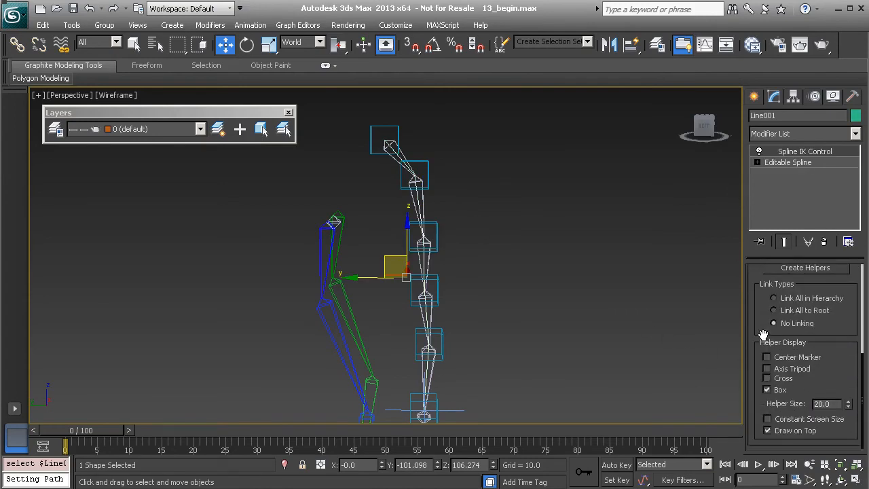
click(396, 133)
middle_drag(448, 206, 481, 254)
alt+middle_drag(394, 218, 414, 180)
click(17, 44)
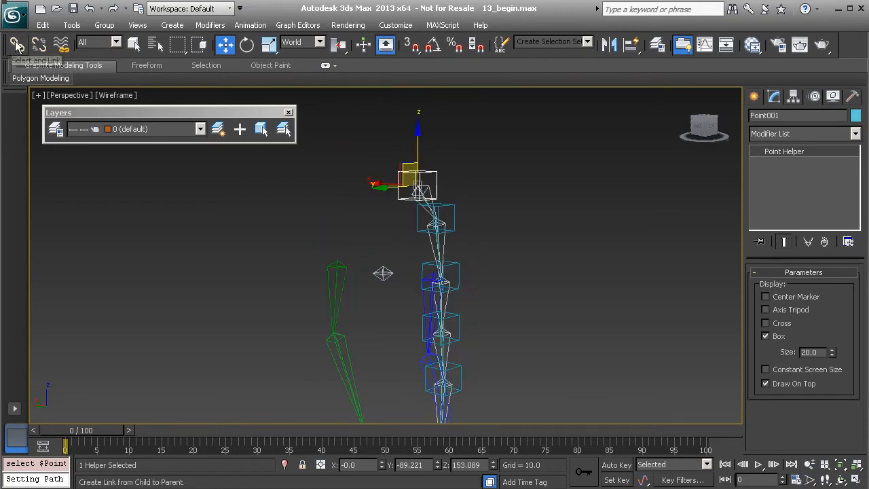
drag(430, 169, 330, 275)
Step: Try rotating the pelvis bone Bn_Pelvis01 to test the tail's link, undoing the rotation
click(382, 272)
key(e)
key(ctrl+z)
Step: Unhide mesh_layer and switch the Perspective viewport from wireframe to Realistic shading
click(55, 129)
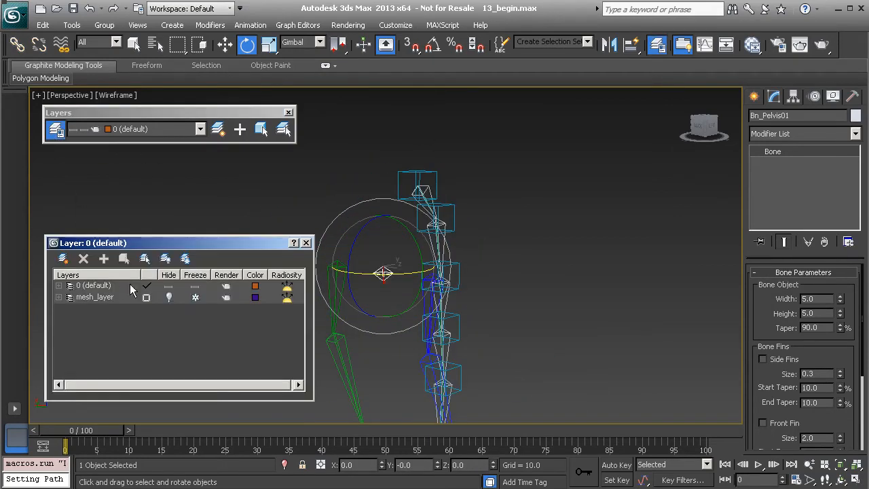
click(169, 298)
mouse_move(459, 297)
alt+middle_down()
mouse_move(475, 290)
mouse_move(497, 251)
mouse_move(418, 221)
alt+middle_up()
key(F3)
drag(413, 208, 495, 291)
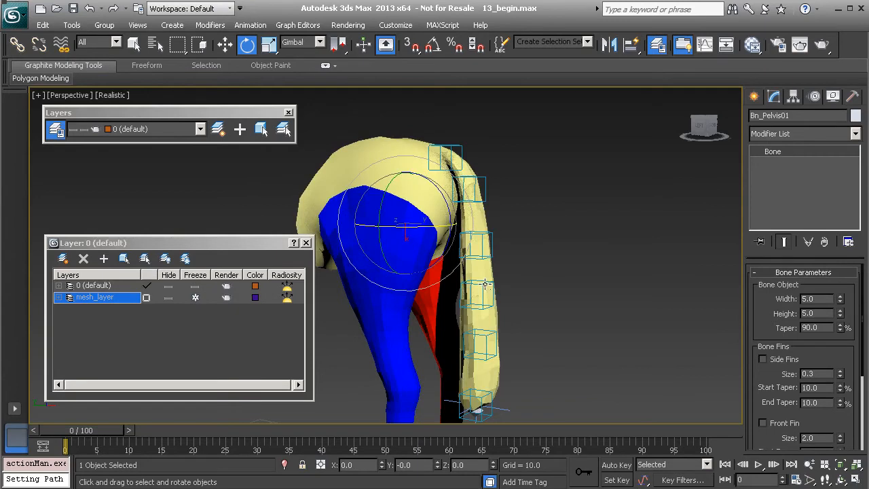
Step: Try moving the helpers Point004 and Point006 to check the tail mesh deformation, undoing each move
click(484, 284)
alt+middle_drag(485, 304, 512, 301)
key(w)
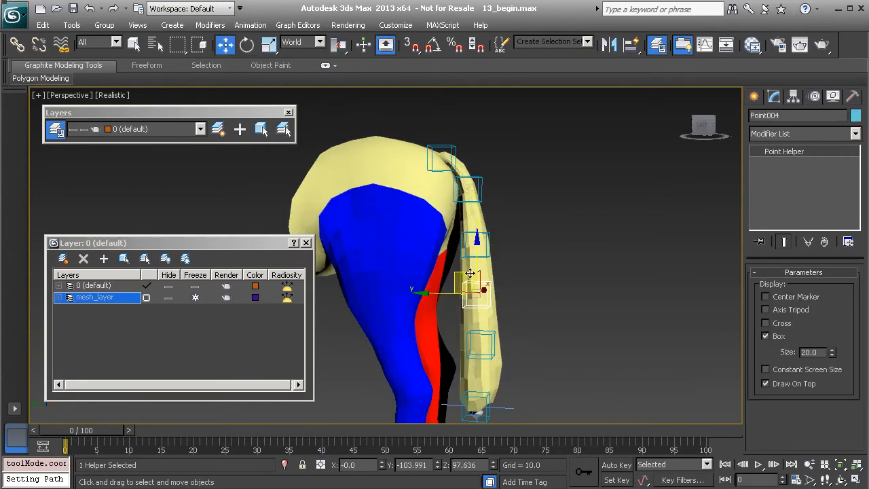
drag(456, 272, 512, 273)
key(ctrl+z)
alt+middle_drag(504, 314, 493, 368)
click(491, 373)
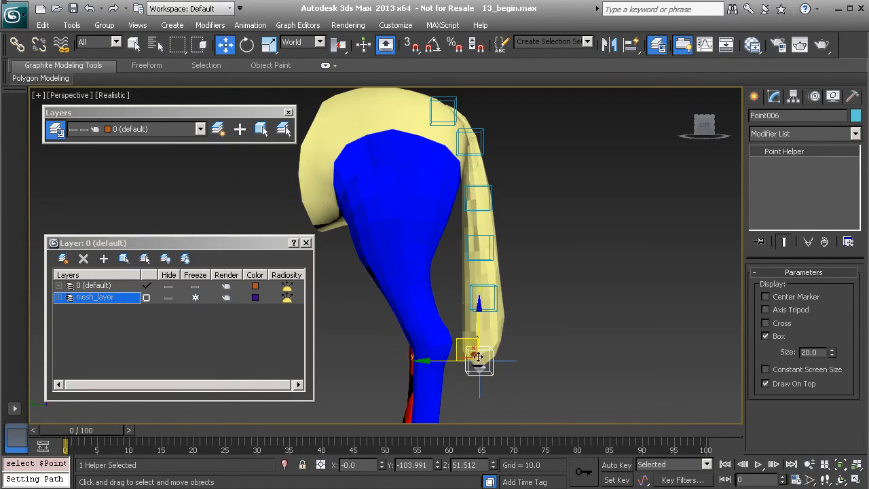
drag(456, 343, 427, 332)
key(ctrl+z)
Step: Try moving the helpers Point005 and Point003 to check how the tail mesh bends, undoing each move
click(497, 290)
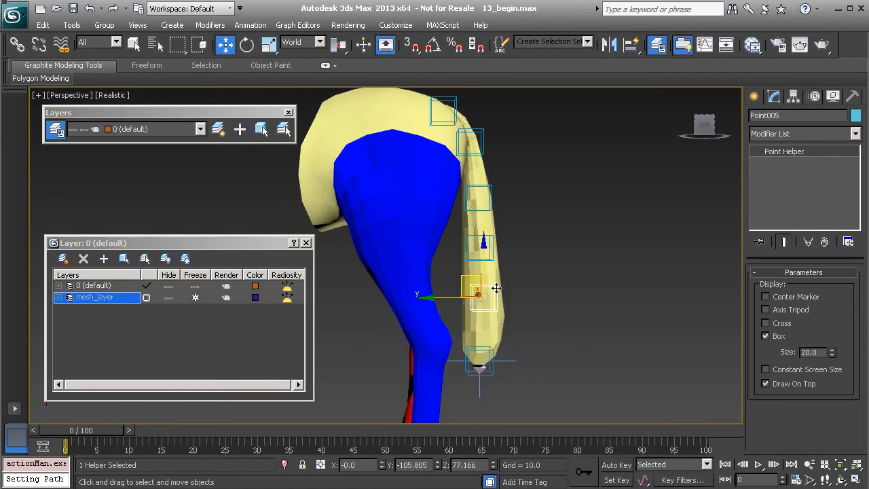
drag(461, 277, 539, 282)
key(ctrl+z)
click(492, 206)
drag(456, 181, 514, 171)
key(ctrl+z)
Step: Try lifting the tail by rotating Point001 to about -29 degrees in Z and moving Point003, undoing both changes
middle_drag(487, 184, 461, 232)
click(450, 165)
key(e)
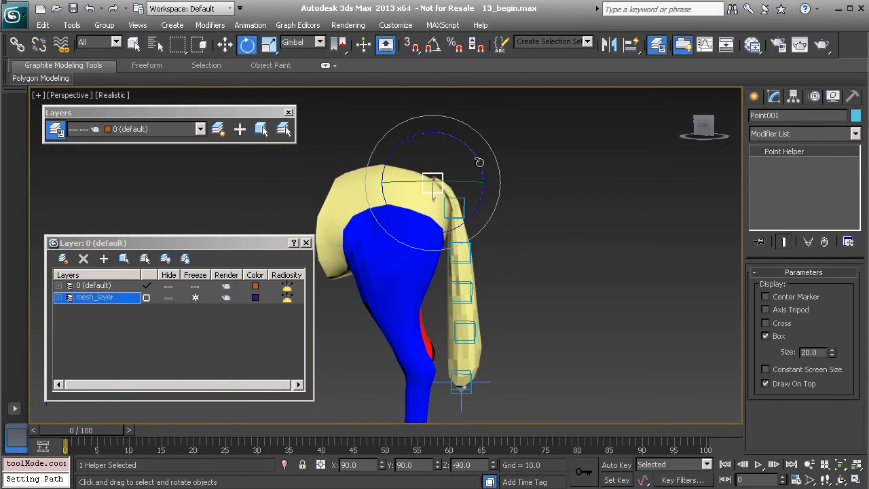
drag(479, 162, 366, 118)
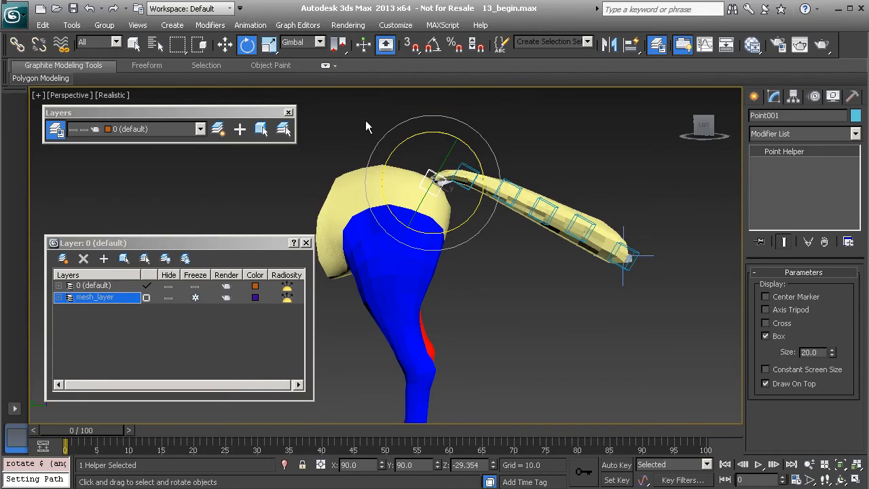
click(520, 187)
key(w)
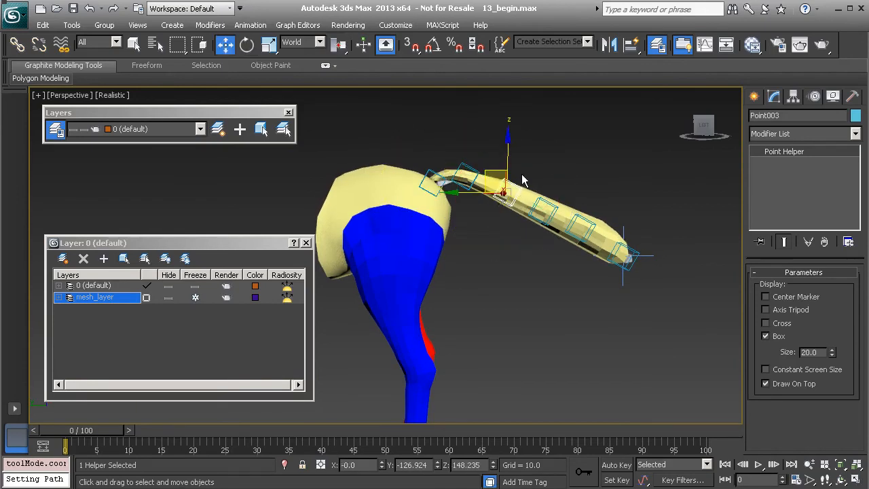
drag(487, 171, 509, 141)
key(ctrl+z)
key(ctrl+z)
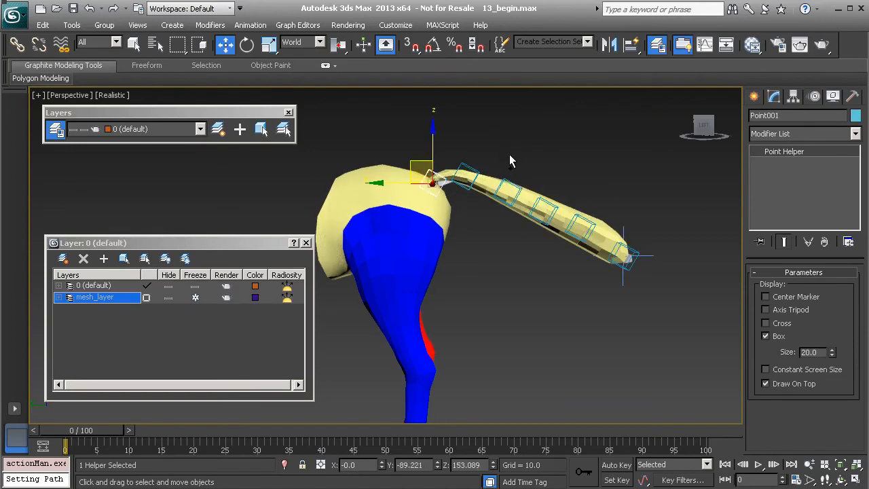
key(ctrl+z)
Step: Select all six tail helpers, Point001 to Point006, and apply Freeze Transform to them
alt+middle_drag(441, 235, 424, 251)
alt+middle_drag(496, 247, 386, 248)
alt+middle_drag(458, 218, 473, 213)
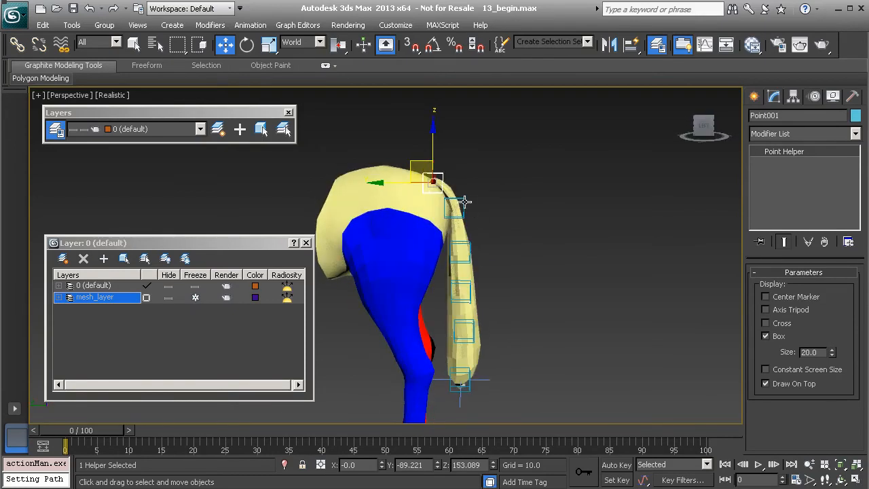
ctrl+click(464, 202)
ctrl+click(472, 250)
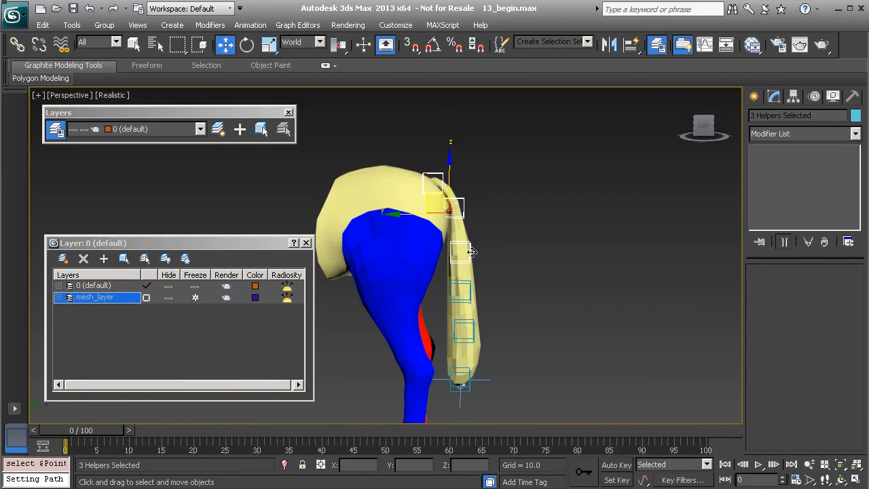
ctrl+click(466, 288)
ctrl+click(473, 325)
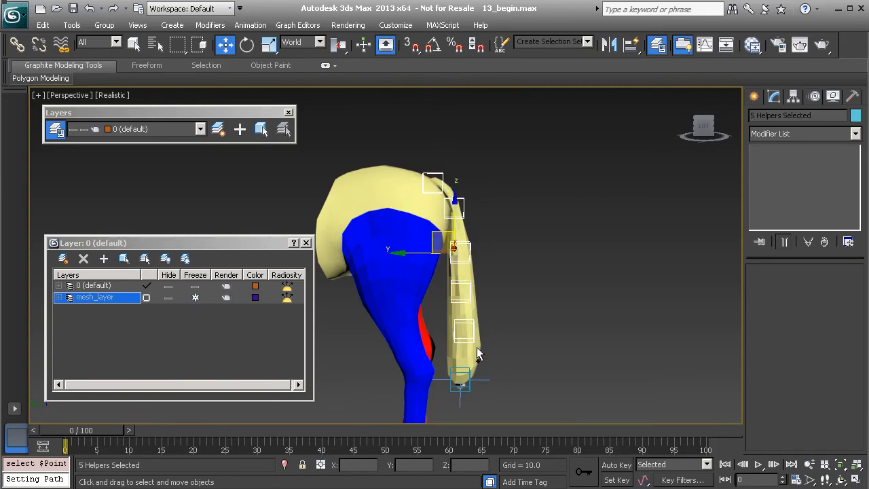
ctrl+click(471, 386)
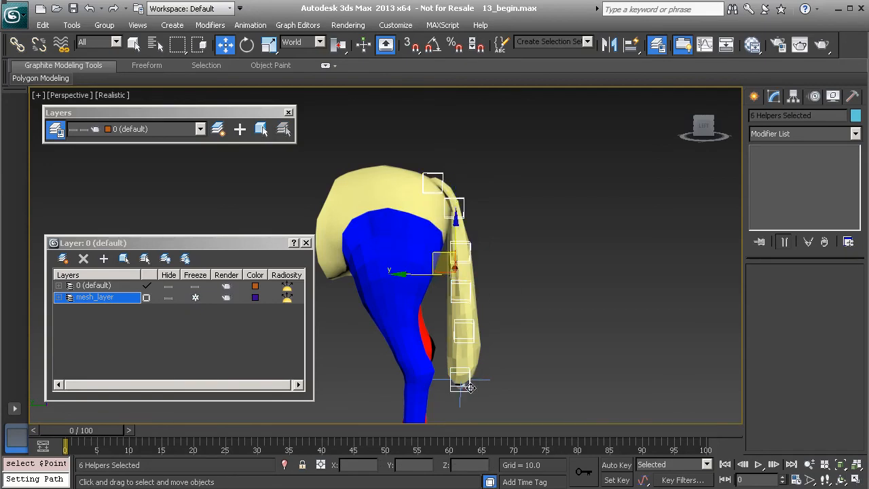
right_click(538, 267)
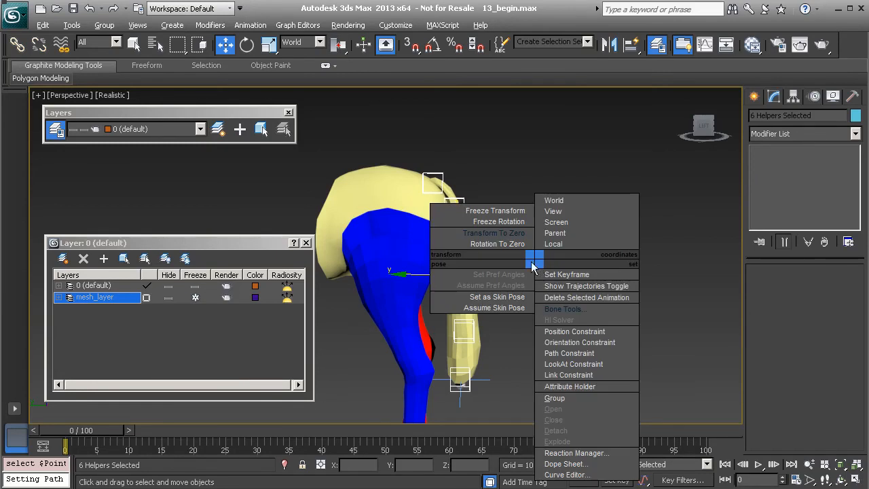
click(490, 211)
click(406, 370)
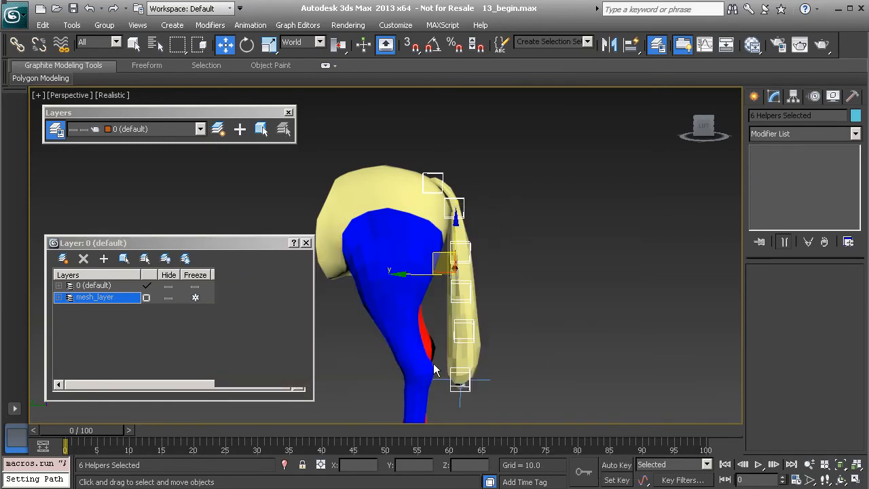
Step: Try moving the tail-end helper Point006 and the helper Point005 after freezing their transforms, undoing each move
click(485, 383)
click(486, 383)
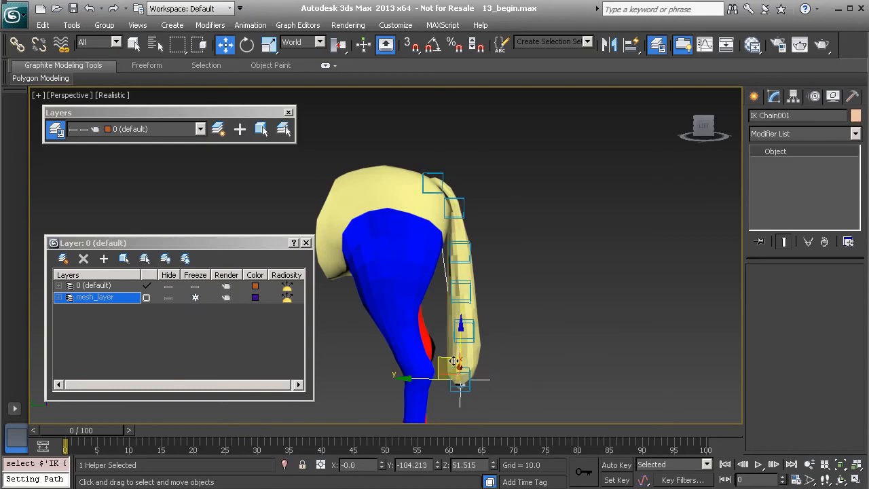
click(464, 385)
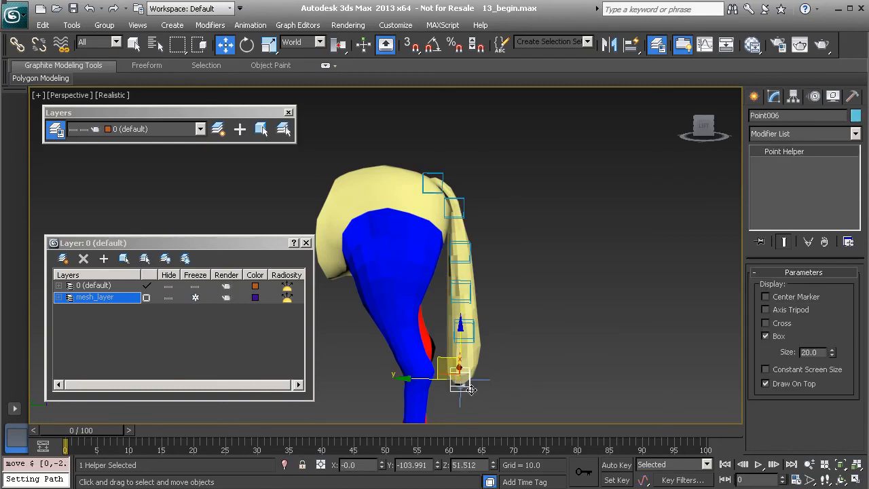
drag(439, 361, 451, 353)
key(ctrl+z)
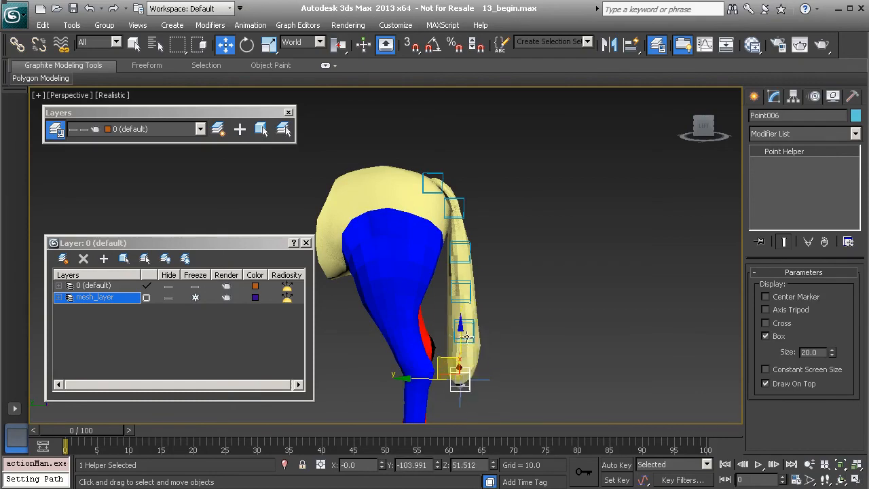
click(471, 326)
drag(445, 310, 415, 313)
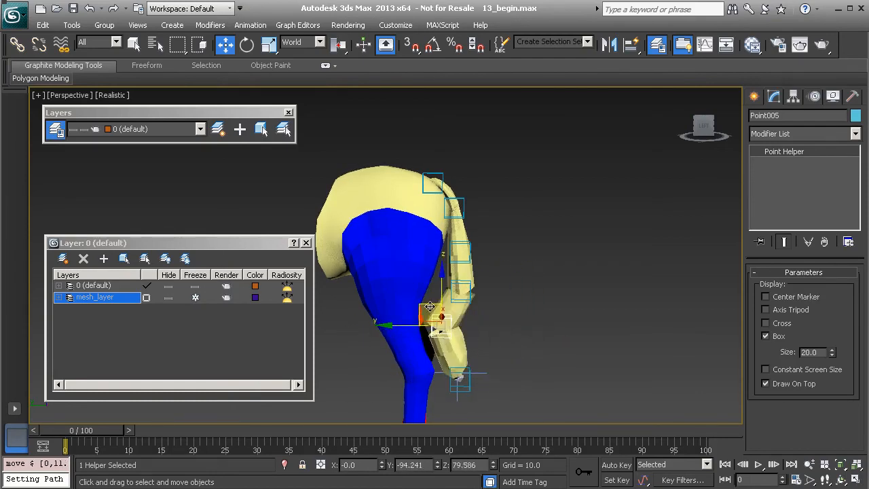
key(ctrl+z)
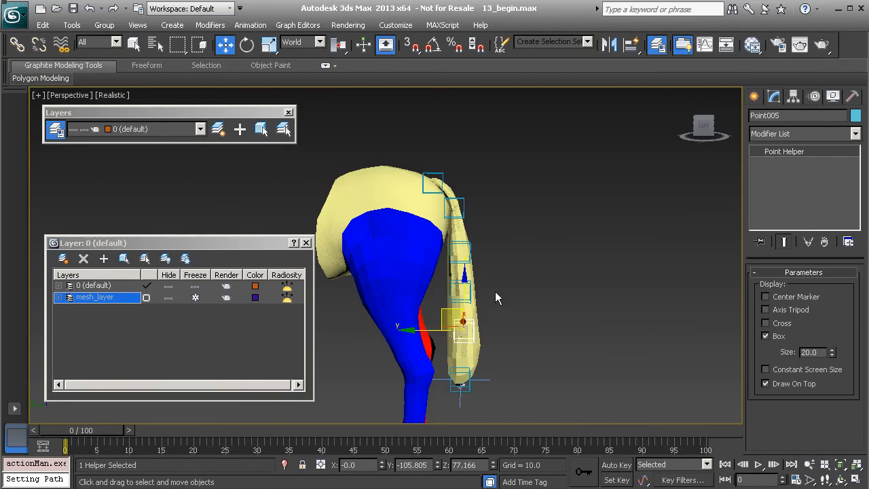
Step: Open the IK solver's motion parameters for IK Chain001 and try adjusting Twist Start, cancelling the change
click(485, 380)
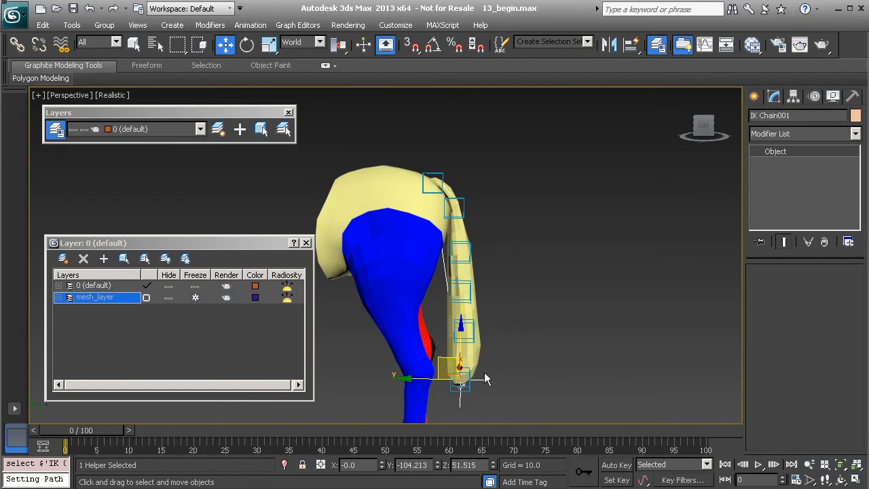
middle_drag(478, 382, 511, 366)
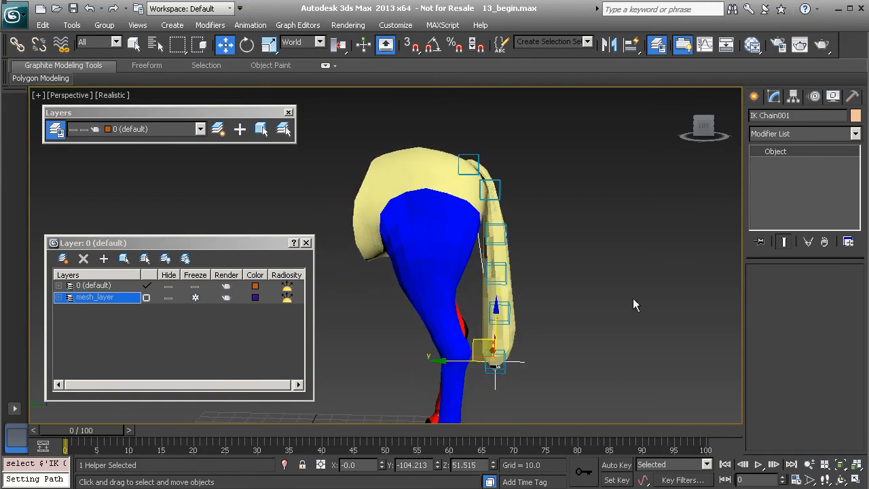
click(816, 97)
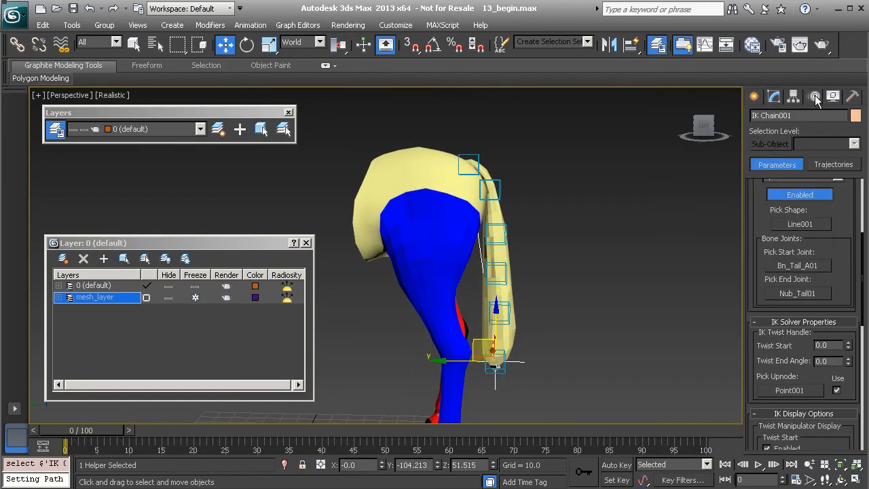
drag(756, 278, 754, 202)
mouse_move(435, 279)
alt+middle_down()
mouse_move(417, 278)
mouse_move(423, 286)
alt+middle_up()
drag(848, 266, 822, 196)
right_click(822, 197)
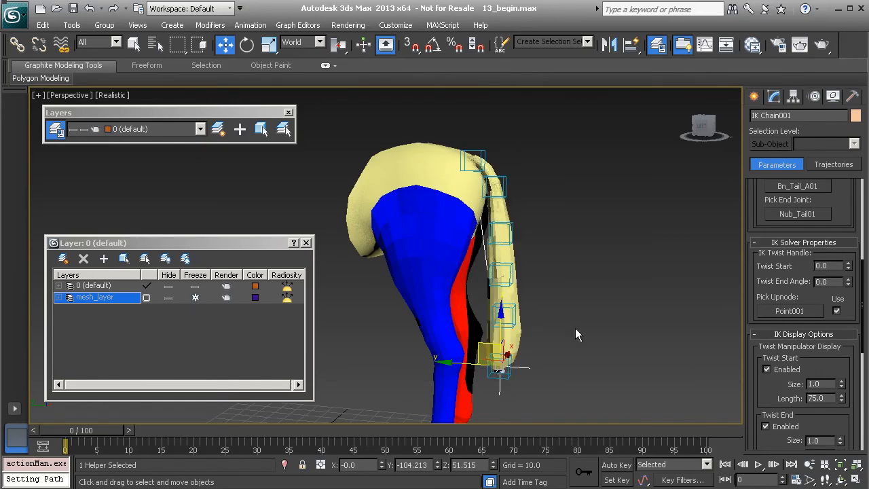
Step: Try adjusting the IK chain's Twist End Angle and moving the mid-tail helper Point004 about -26 units in Y, undoing the changes
alt+middle_drag(578, 282, 552, 284)
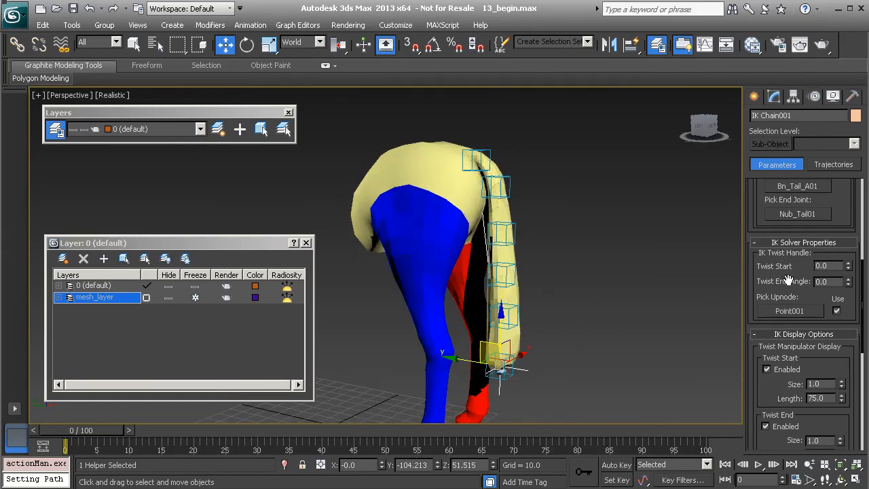
drag(848, 286, 819, 324)
click(502, 266)
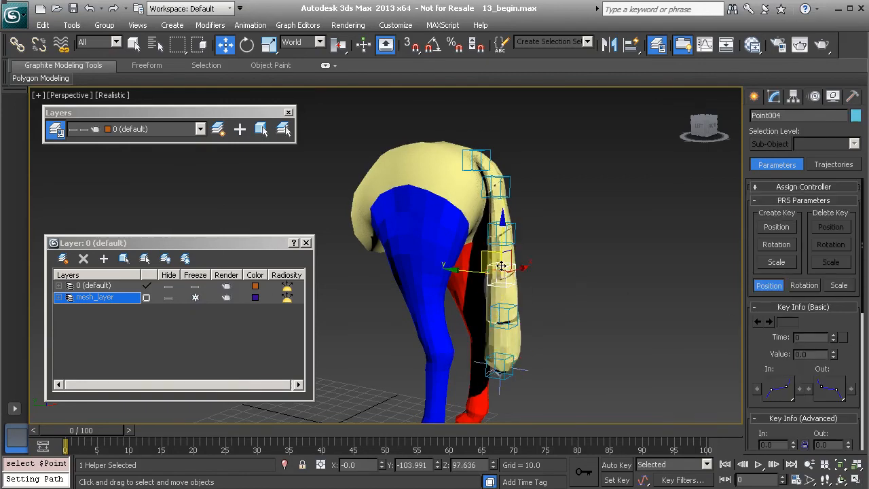
alt+middle_drag(503, 265, 543, 266)
drag(482, 253, 544, 253)
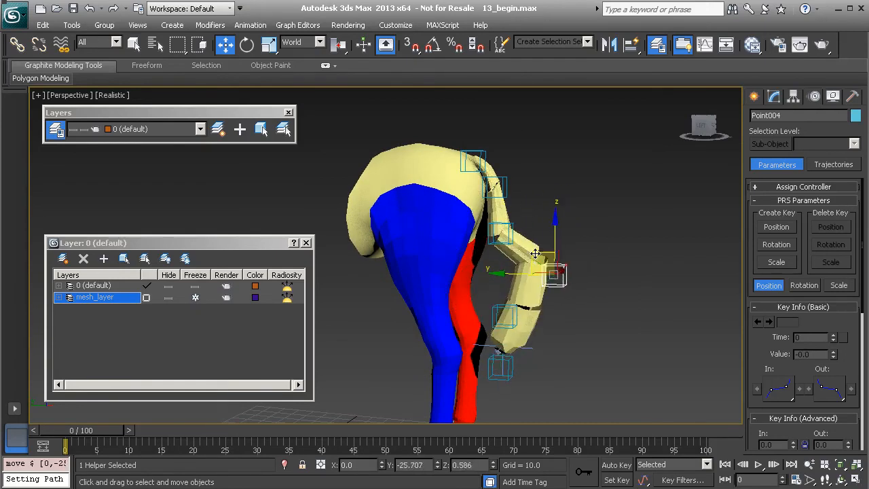
key(ctrl+z)
key(ctrl+z)
key(ctrl+z)
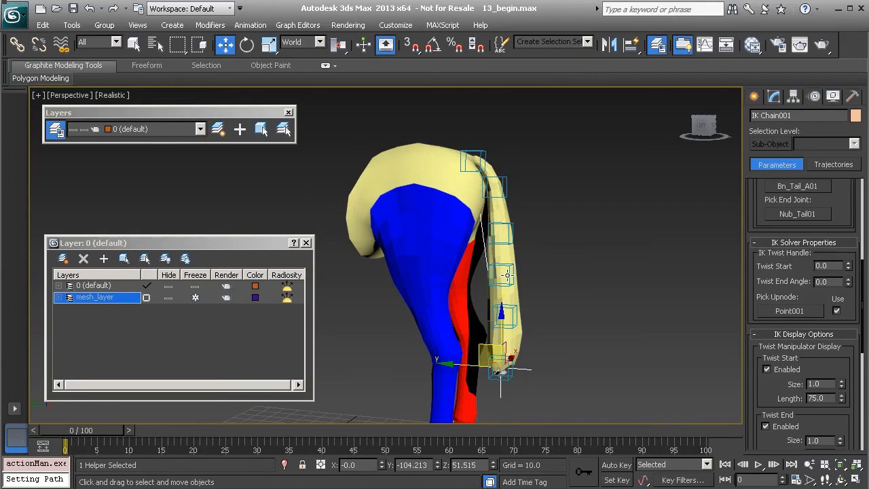
Step: Try pulling the helper just above the tail tip away from the legs along Y, undoing the move
alt+middle_drag(476, 259, 507, 209)
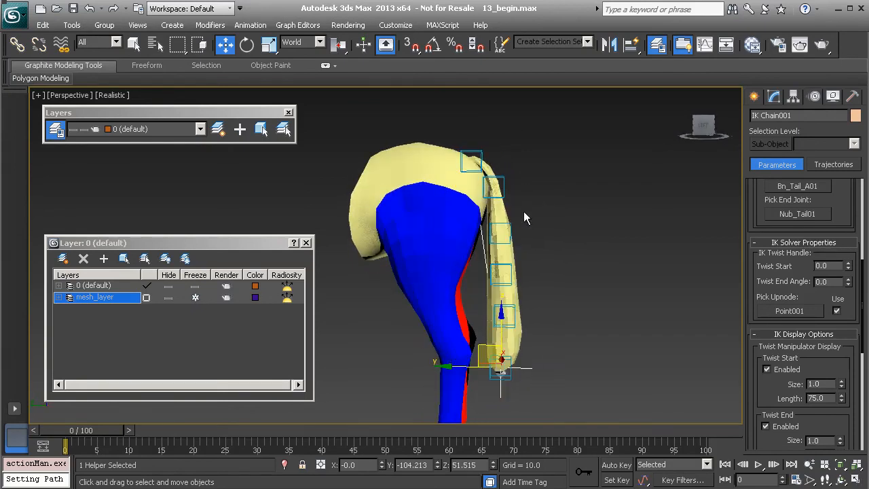
alt+middle_drag(518, 217, 473, 146)
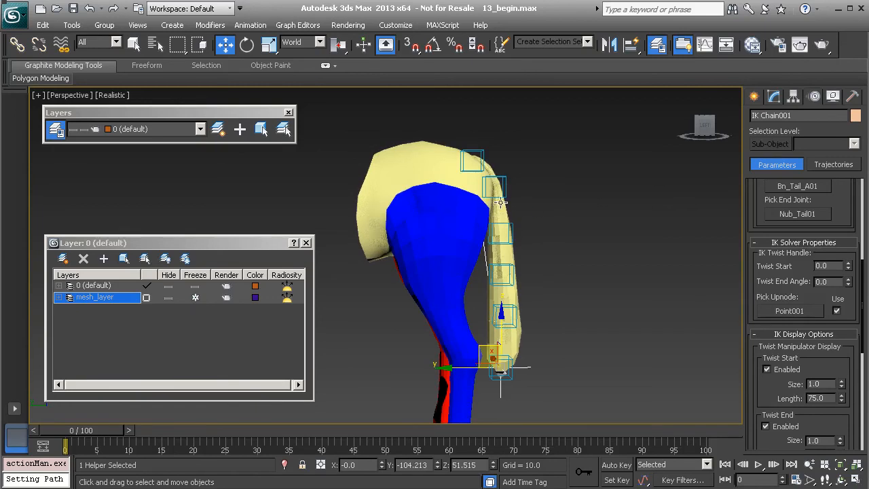
alt+middle_drag(494, 344, 506, 297)
click(503, 305)
drag(489, 300, 556, 297)
key(ctrl+z)
Step: Clear the selection and close both the layer manager window and the floating Layers toolbar
alt+middle_drag(590, 245, 541, 260)
click(561, 235)
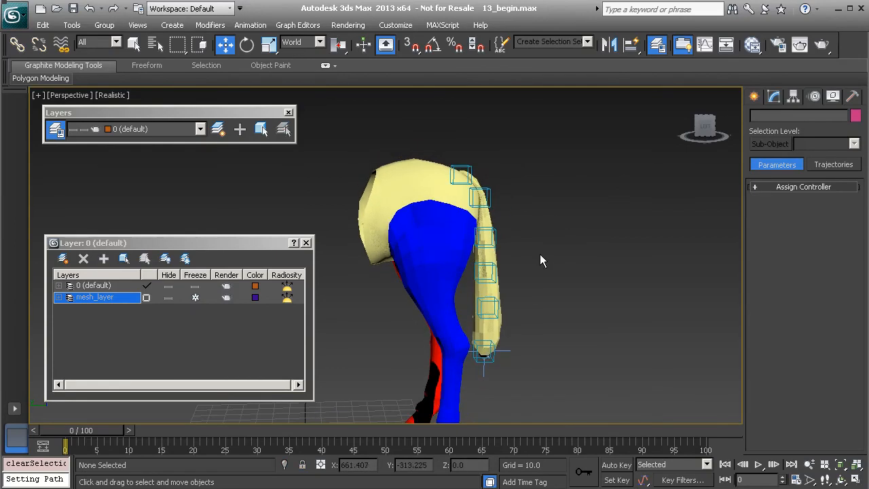
click(306, 242)
click(290, 114)
alt+middle_drag(301, 204, 275, 238)
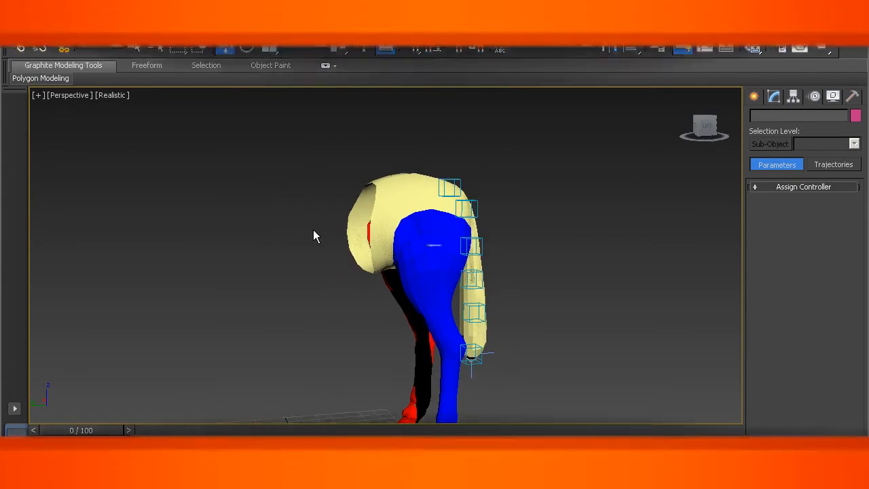